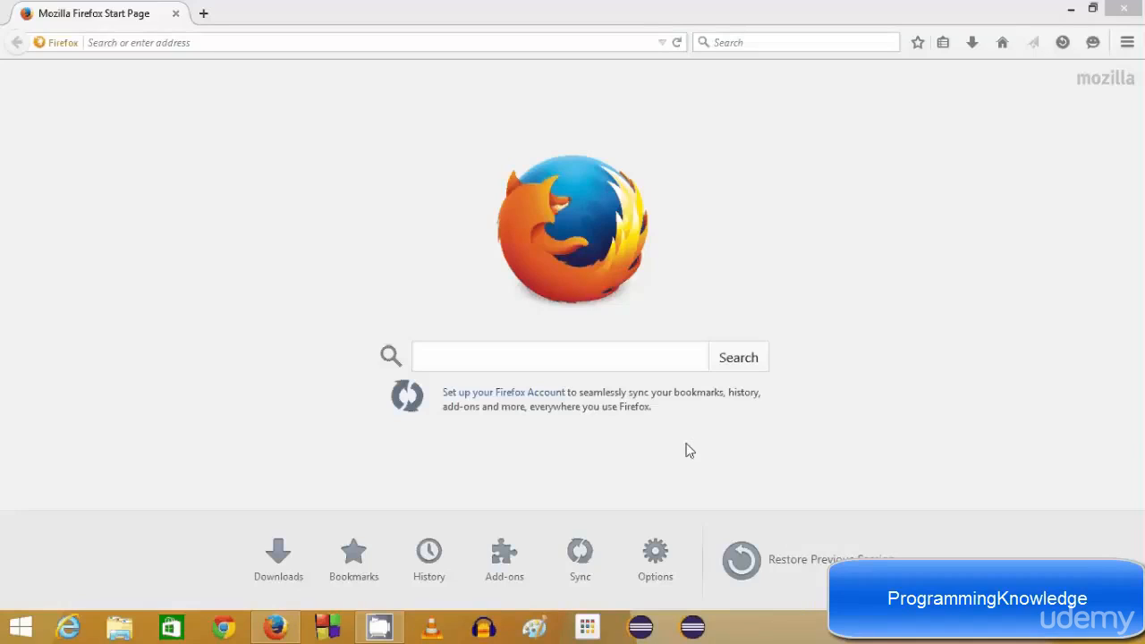
# Find the official Python.org site through a web search for python and open its Downloads page.
pyautogui.click(637, 360)
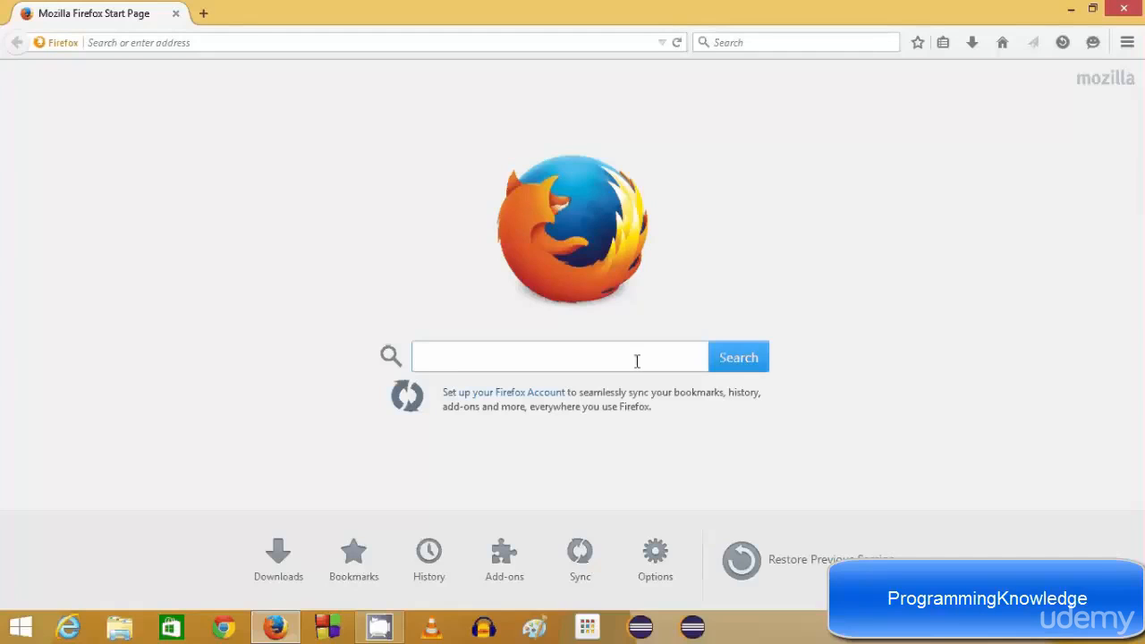
pyautogui.write('py')
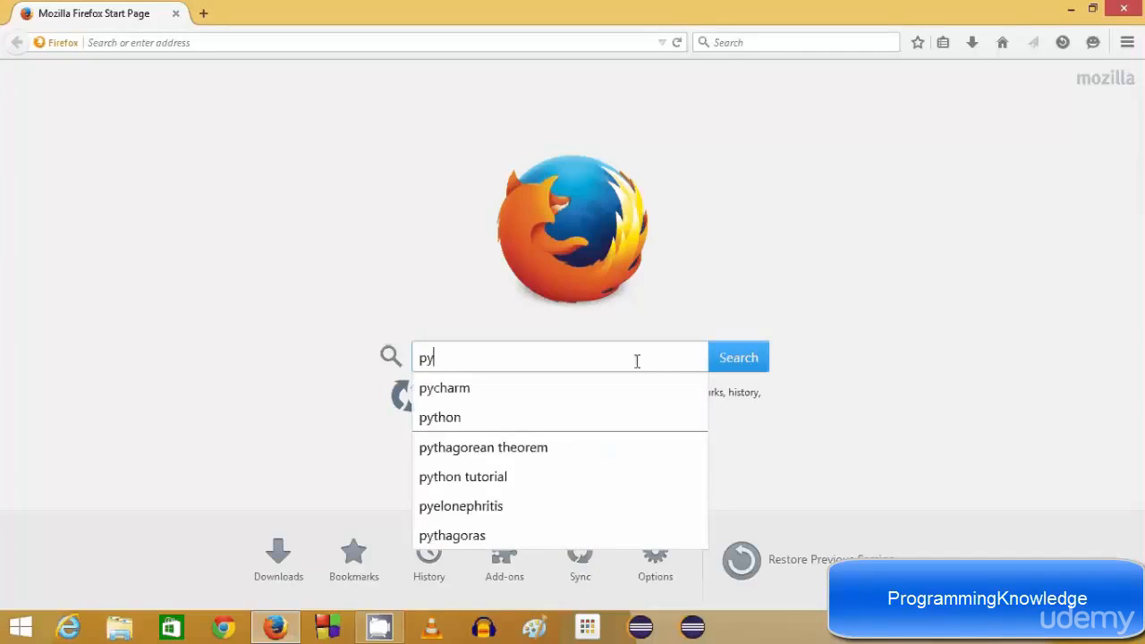
pyautogui.click(461, 420)
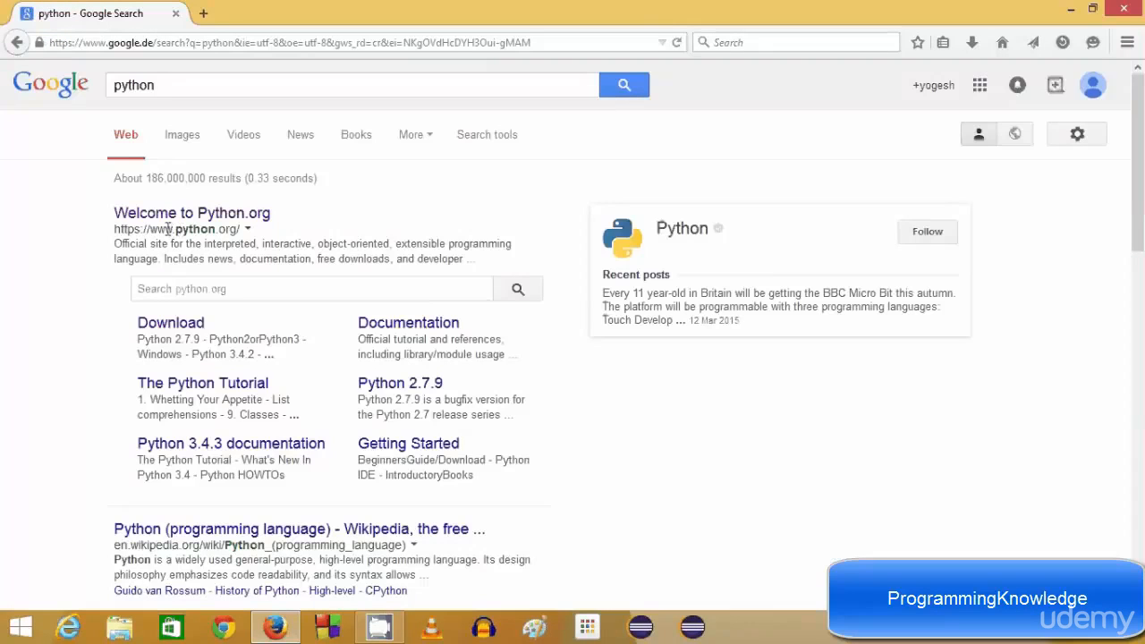
pyautogui.click(219, 216)
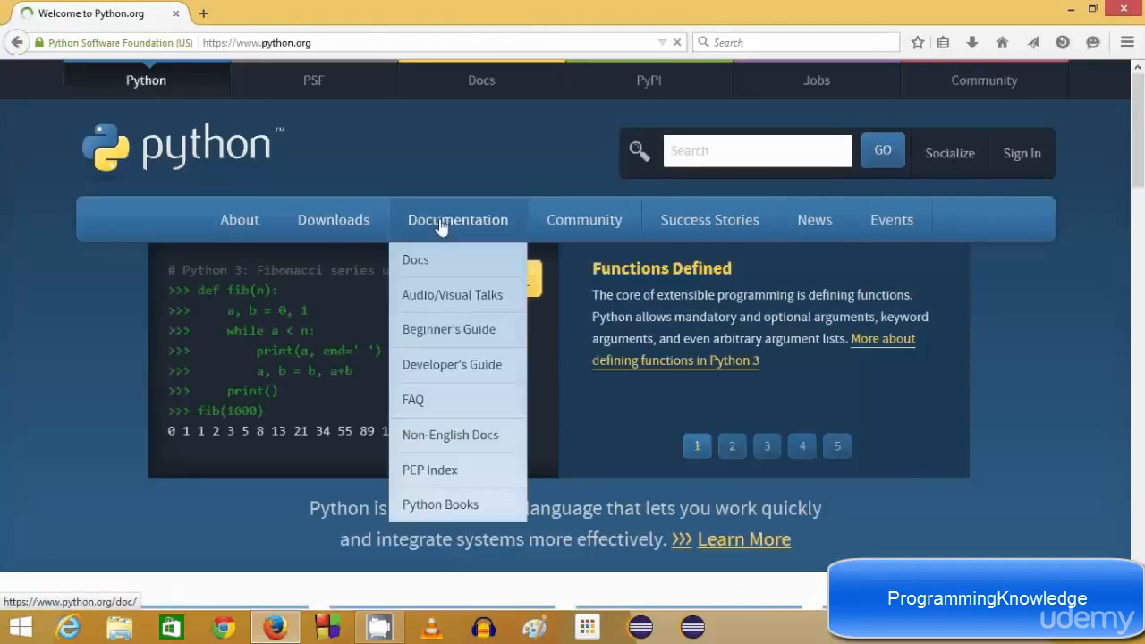
pyautogui.moveTo(333, 223)
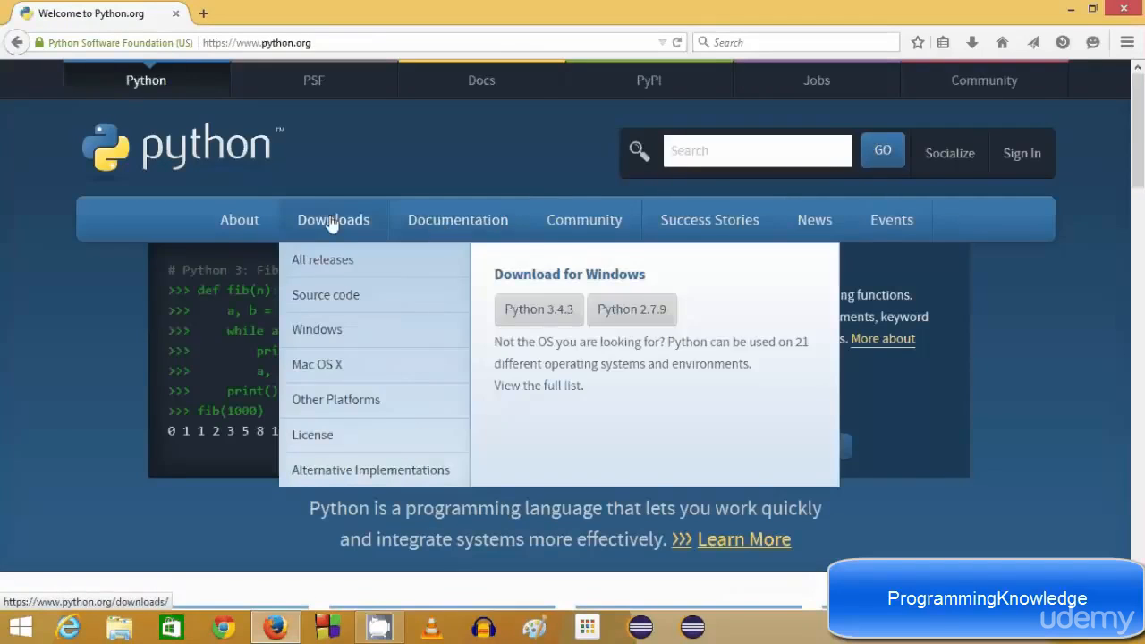
pyautogui.click(328, 224)
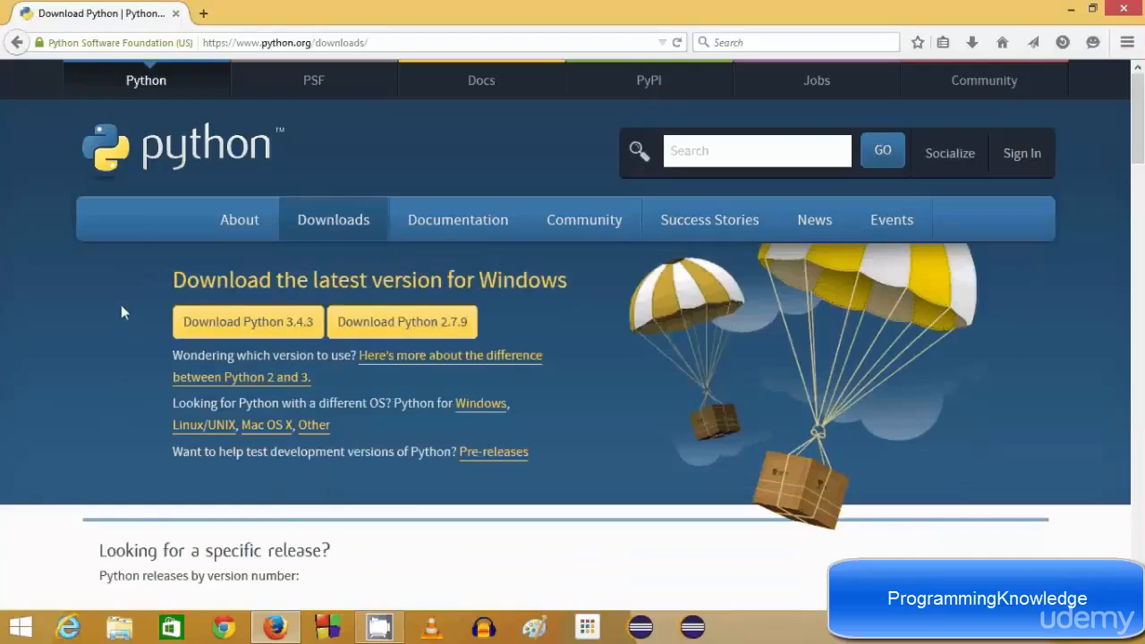
# Download the Python 3.4.3 Windows installer and save the file python-3.4.3.msi.
pyautogui.scroll(-2, 121, 308)
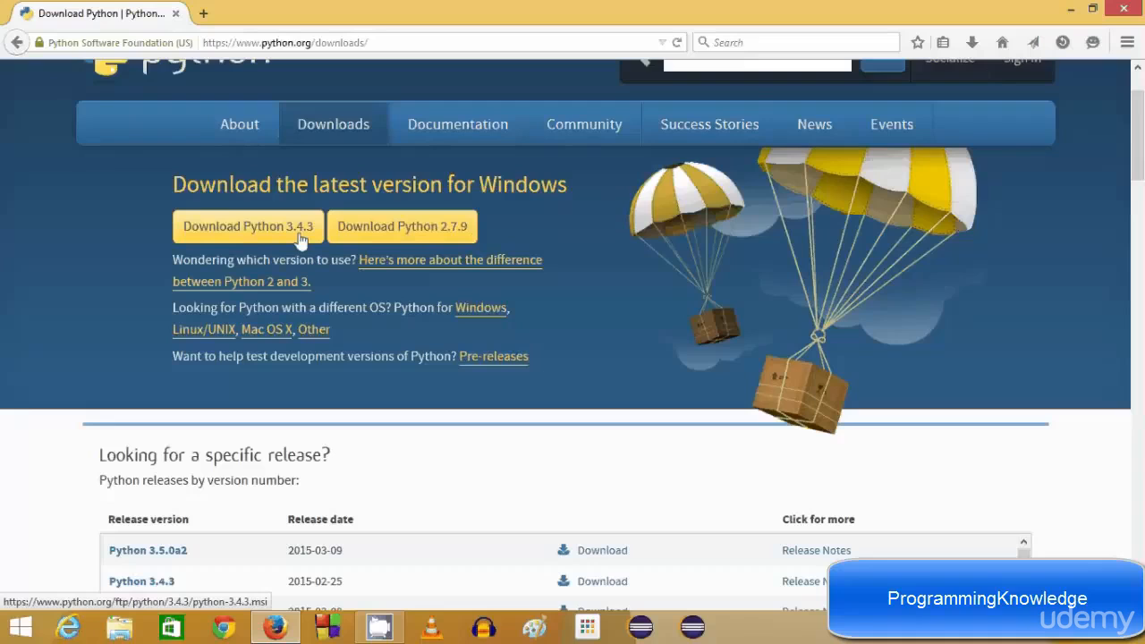
pyautogui.click(232, 234)
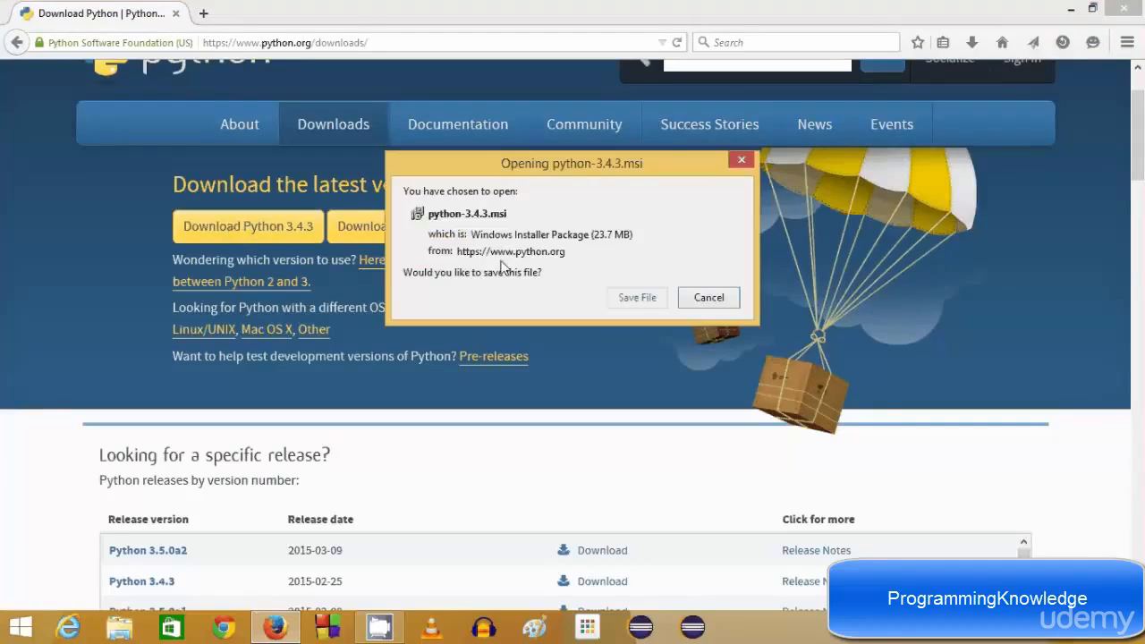
pyautogui.click(637, 298)
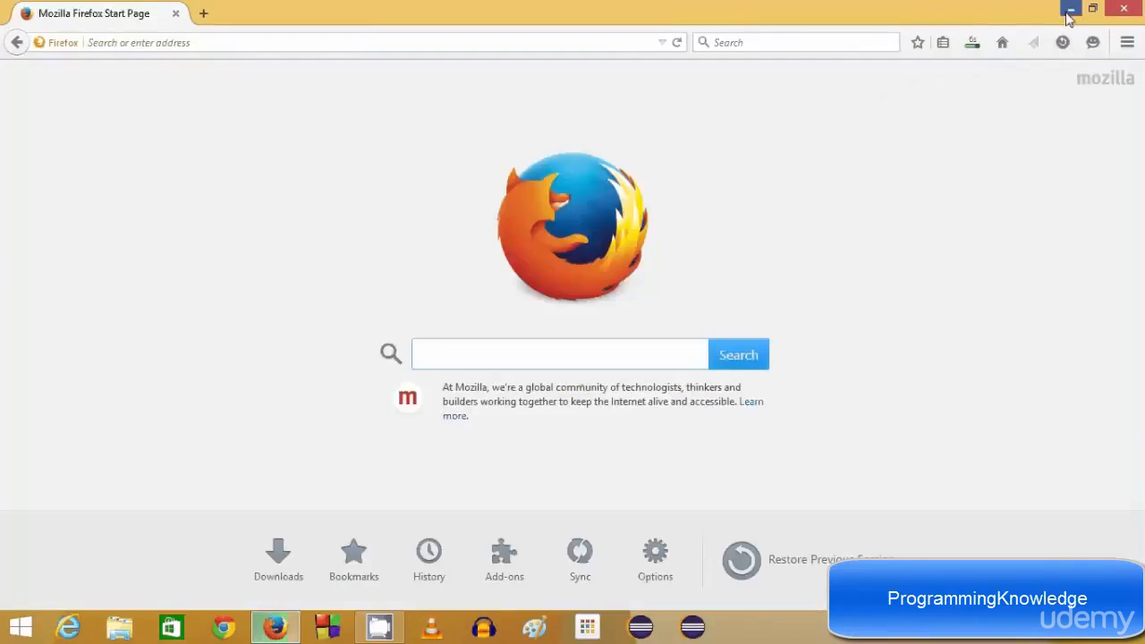
# Run the python-3.4.3 installer from the desktop with C:\Python34\ as the destination directory and allow the installation.
pyautogui.click(1070, 9)
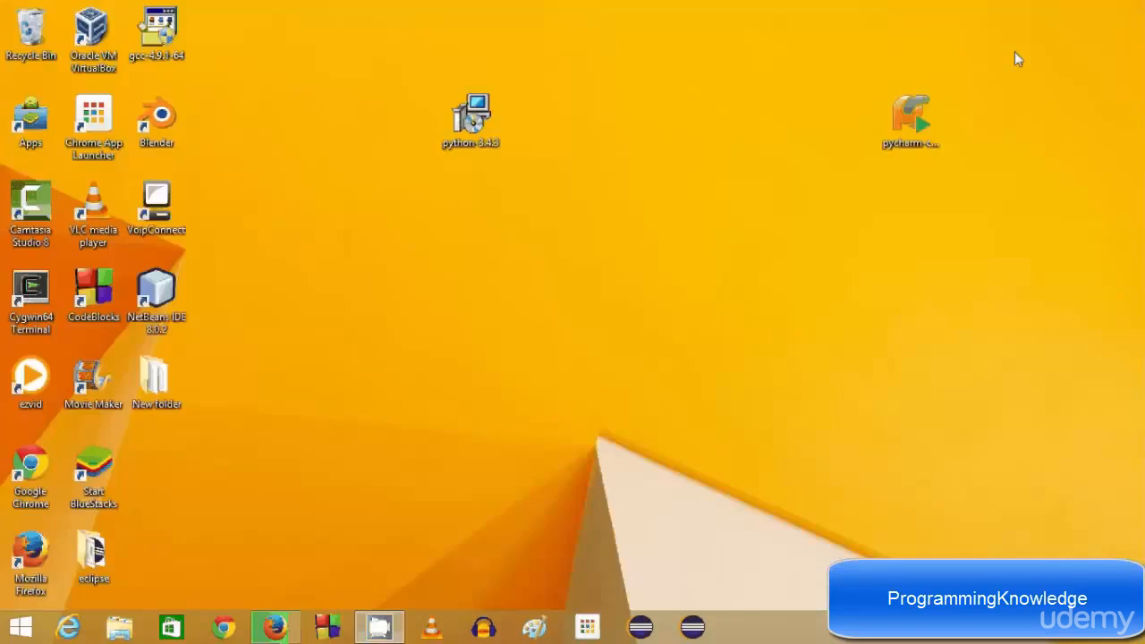
pyautogui.doubleClick(473, 129)
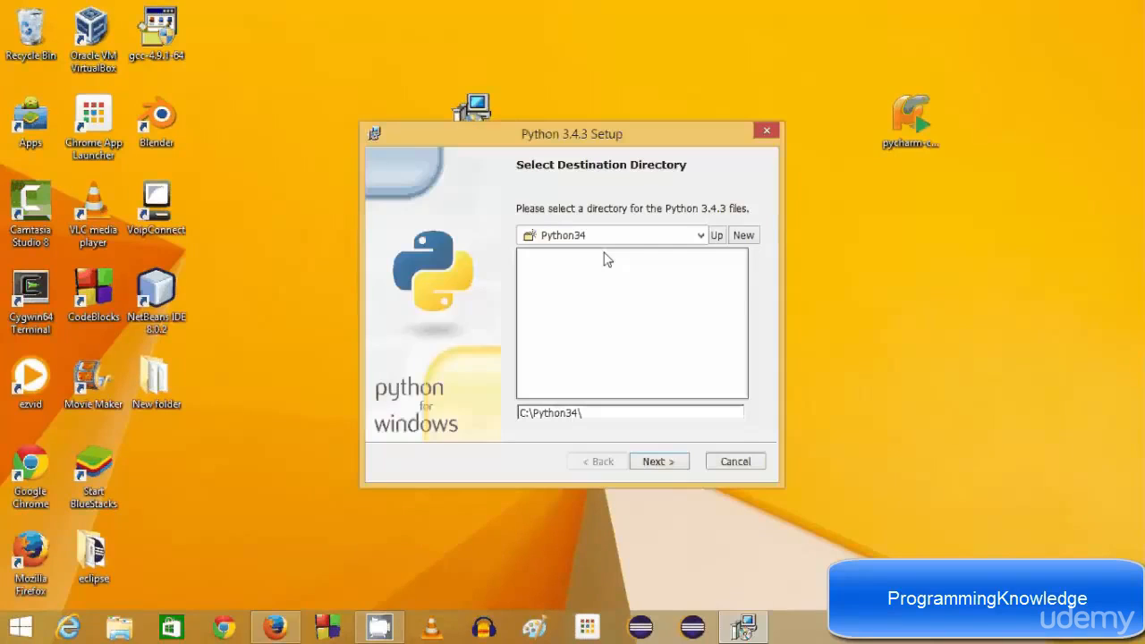
pyautogui.moveTo(522, 414); pyautogui.dragTo(585, 414)
pyautogui.click(530, 413)
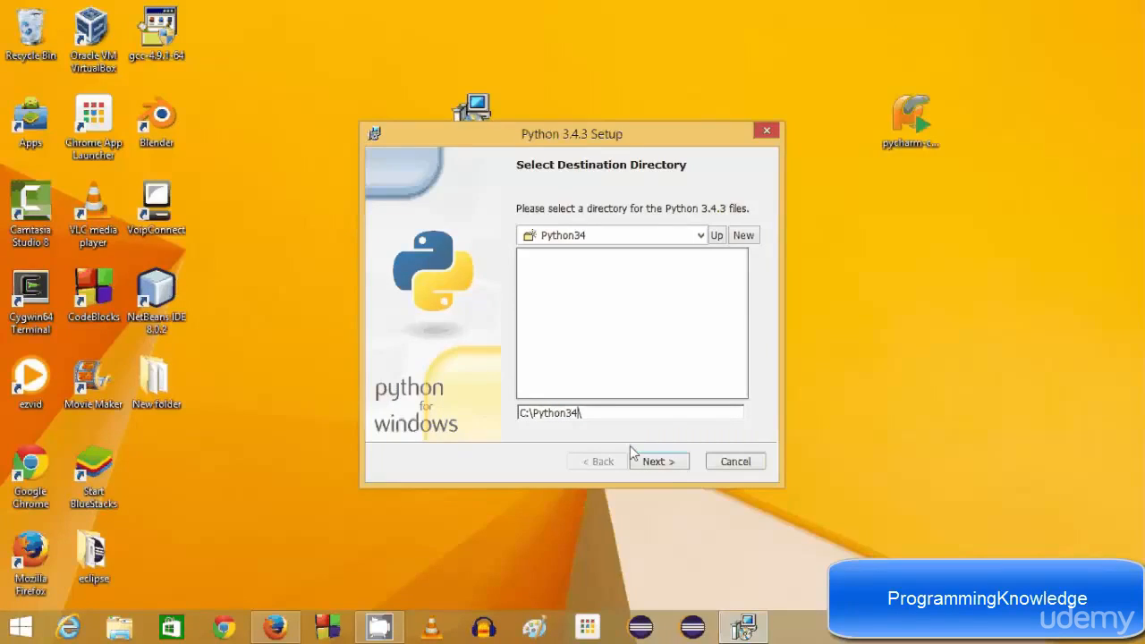
pyautogui.click(654, 462)
pyautogui.click(654, 461)
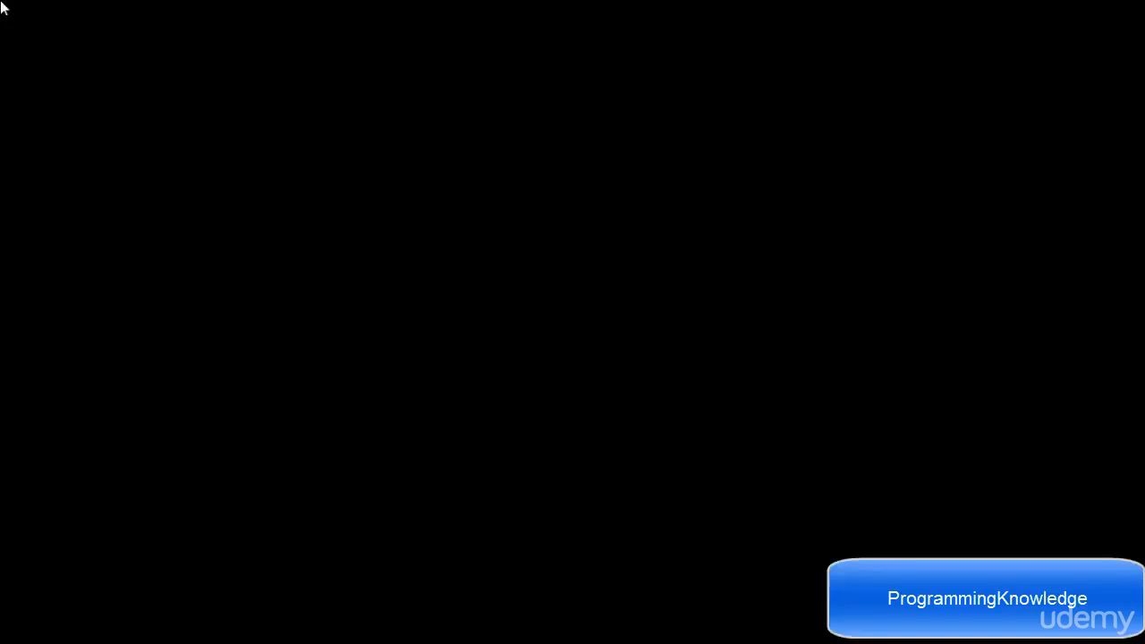
pyautogui.click(656, 353)
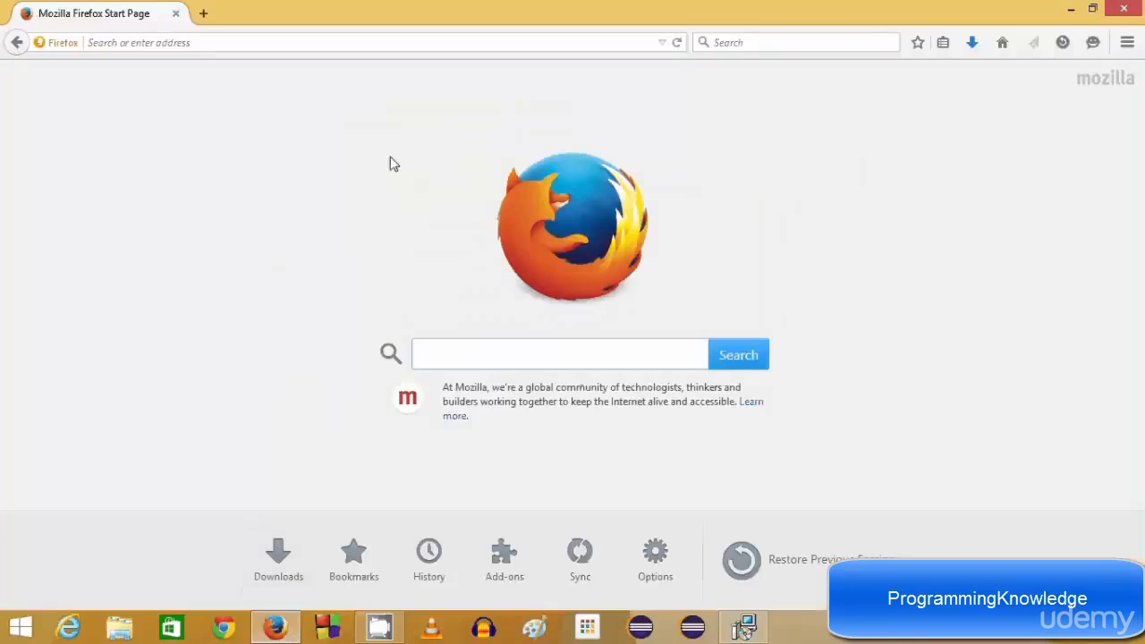
# Return to Firefox, find the JetBrains PyCharm site through a web search for pycharm, and open its download page.
pyautogui.click(452, 355)
pyautogui.write('py')
pyautogui.press('Down')
pyautogui.press('Down')
pyautogui.press('Return')
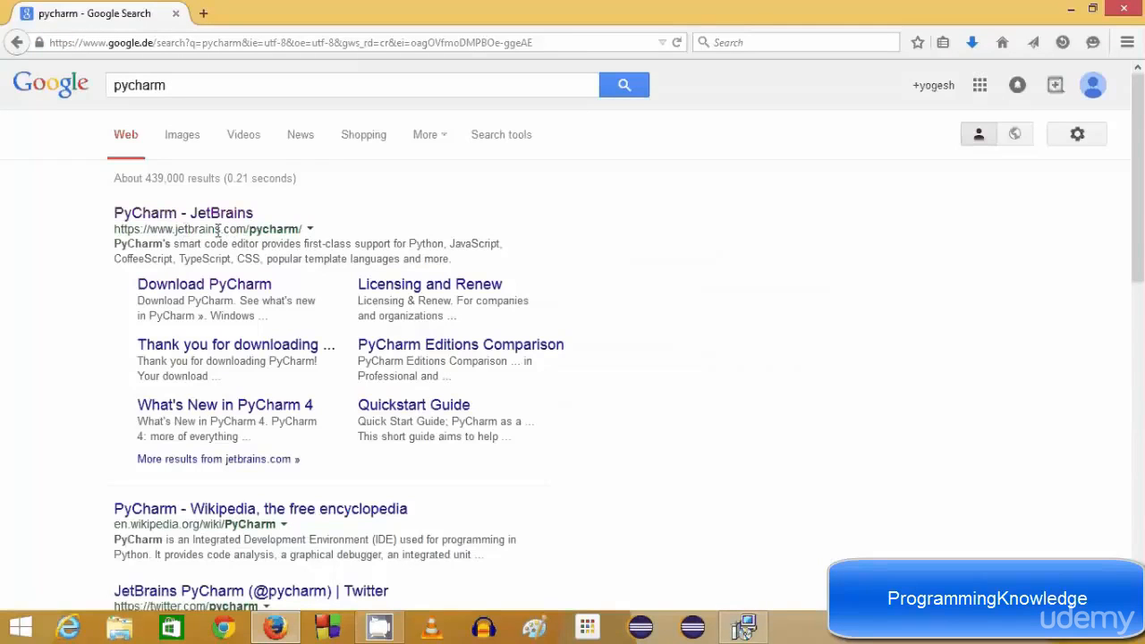
pyautogui.click(225, 220)
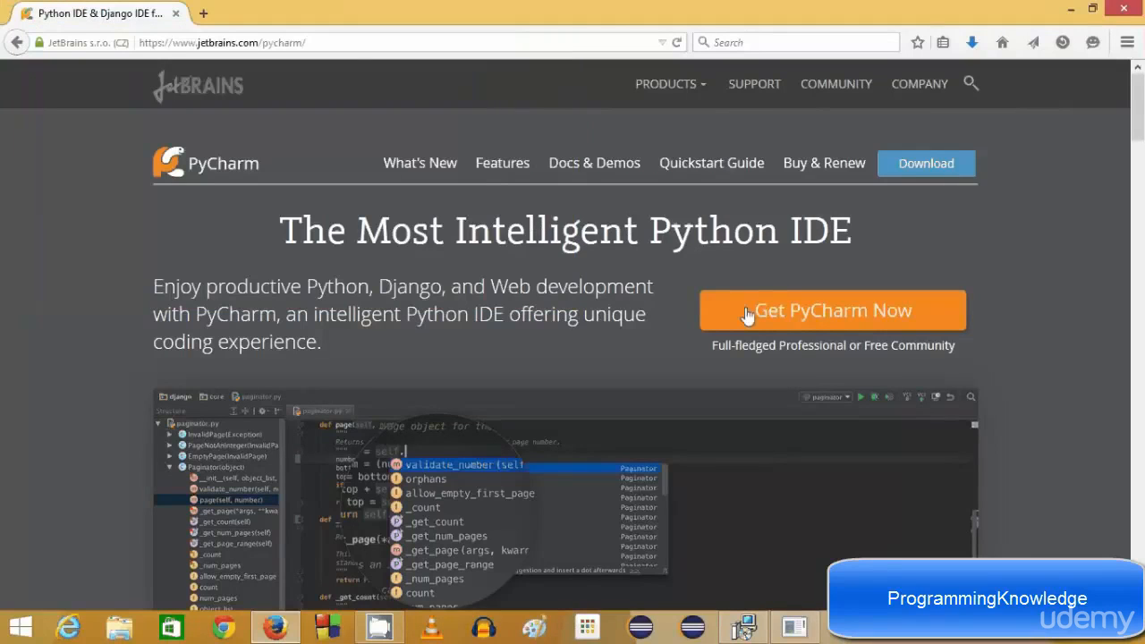
pyautogui.click(789, 320)
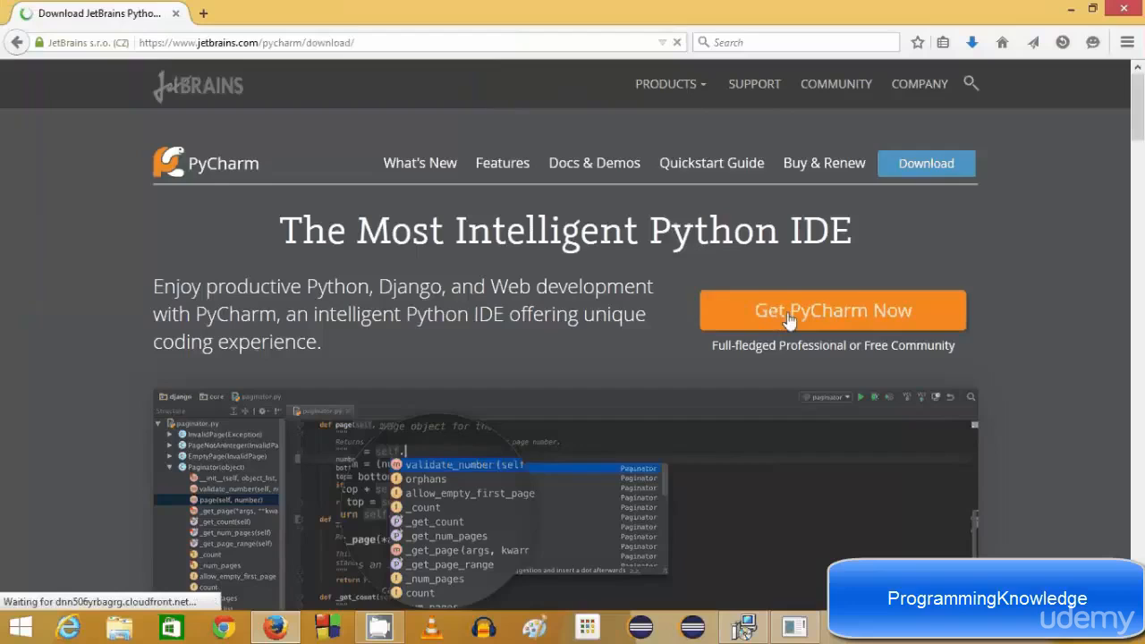
# Compare the Professional and Community editions, and save the free Community Edition installer pycharm-community-4.0.5.exe.
pyautogui.scroll(-5, 537, 268)
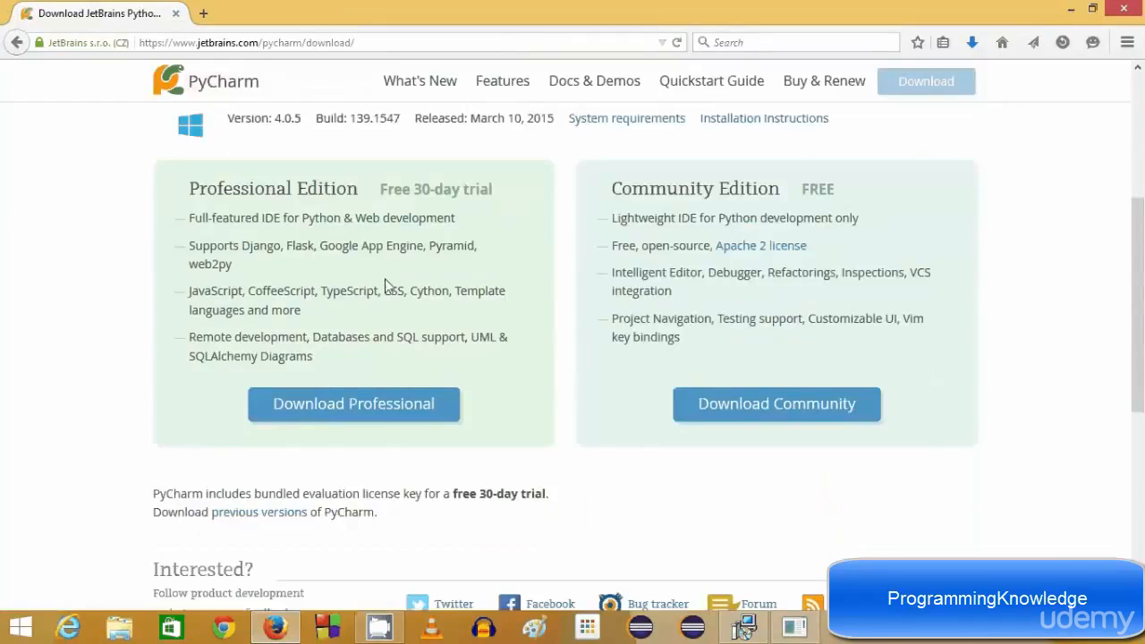
pyautogui.moveTo(190, 188); pyautogui.dragTo(345, 183)
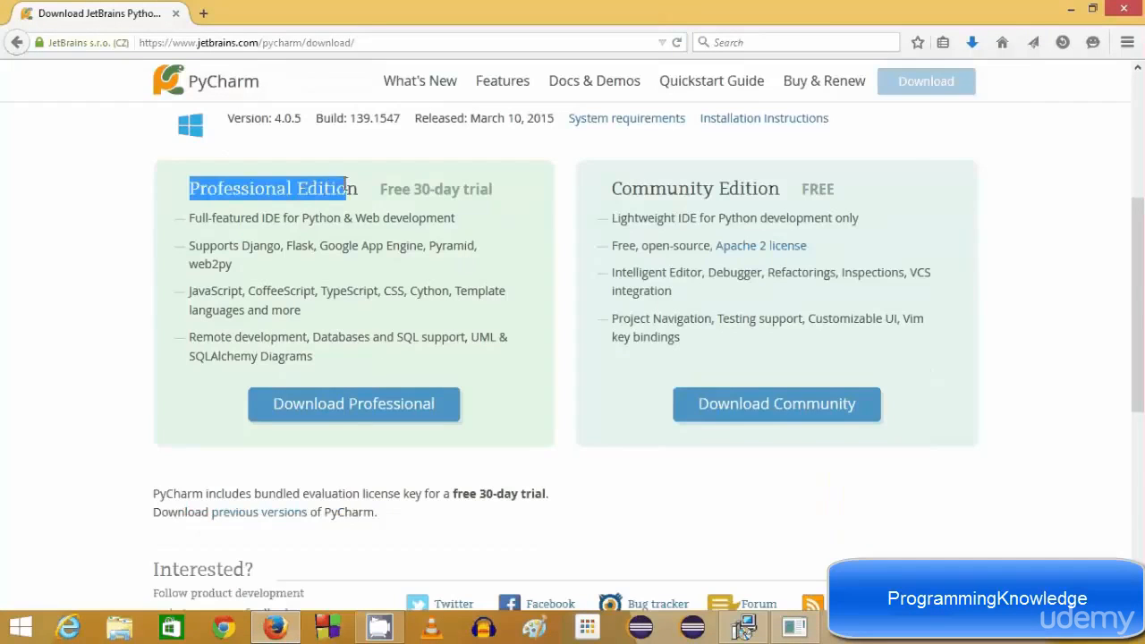
pyautogui.click(440, 194)
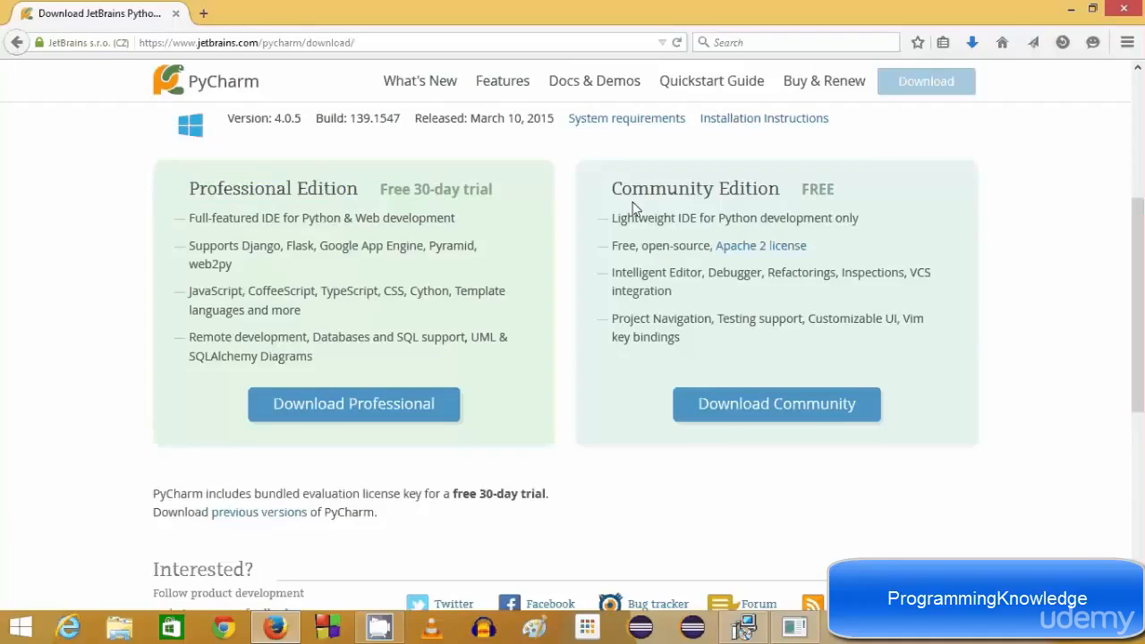
pyautogui.moveTo(619, 188); pyautogui.dragTo(745, 189)
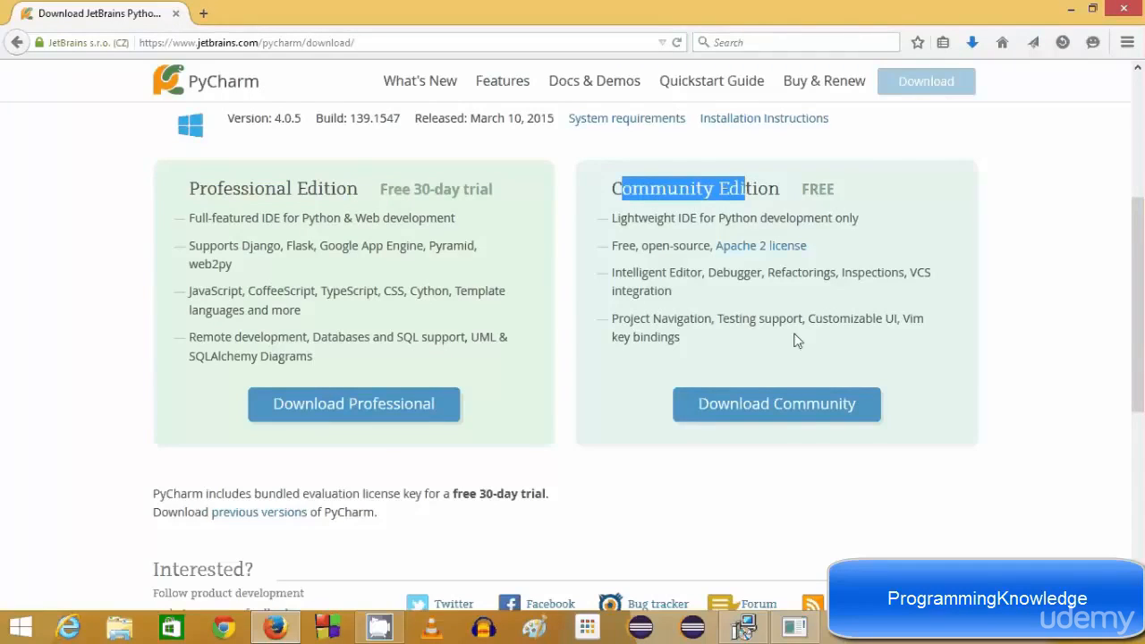
pyautogui.click(828, 301)
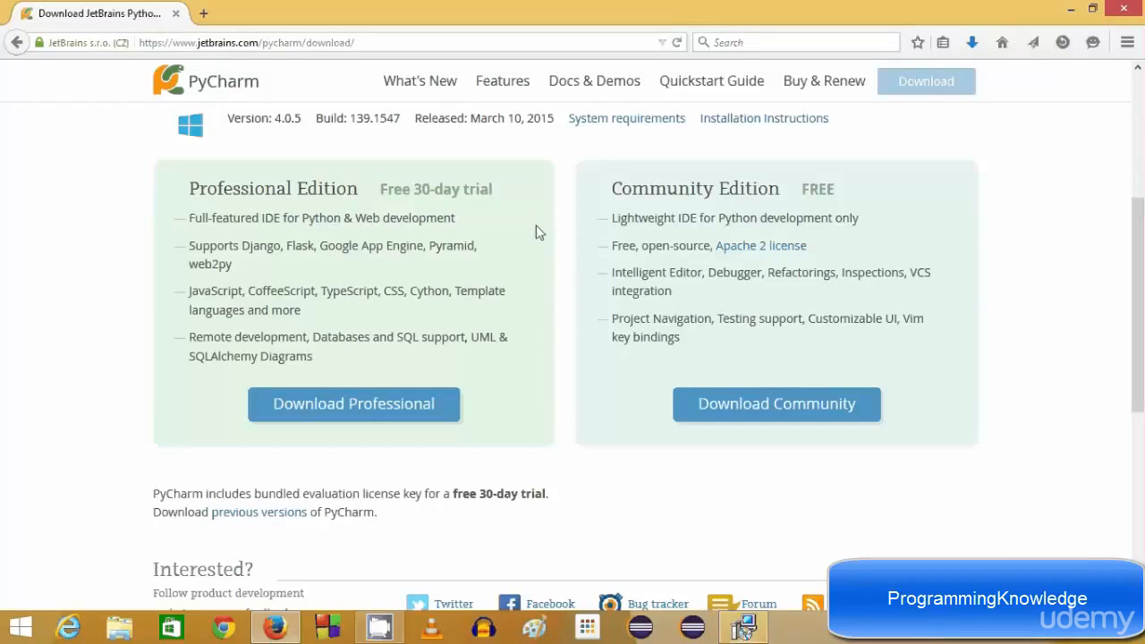
pyautogui.moveTo(614, 189); pyautogui.dragTo(866, 308)
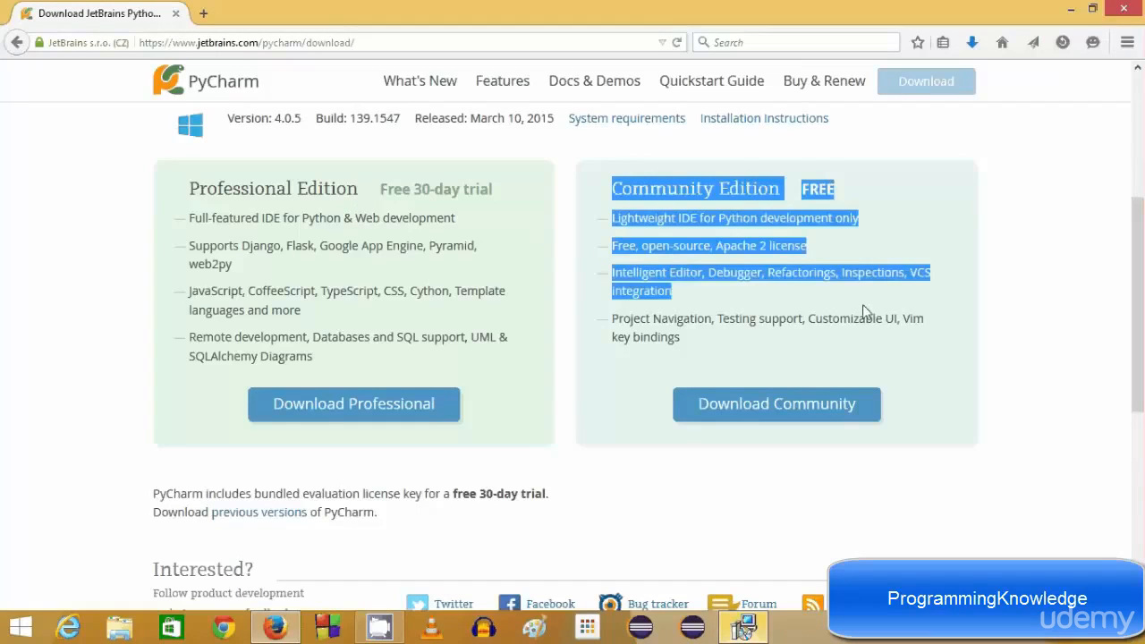
pyautogui.click(792, 319)
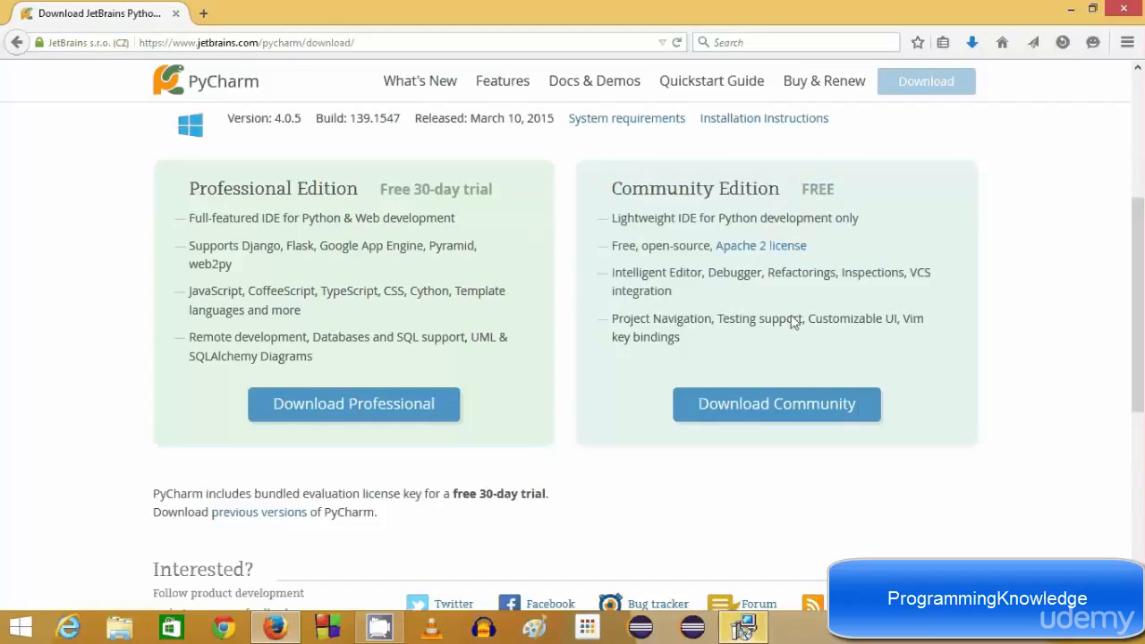
pyautogui.click(758, 414)
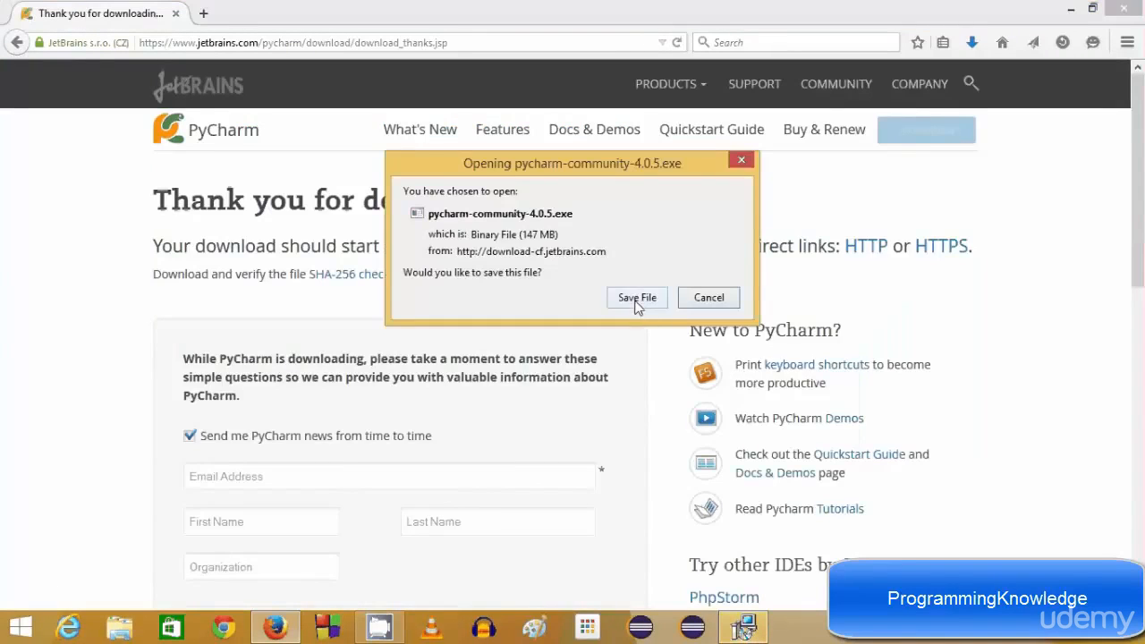
pyautogui.click(638, 300)
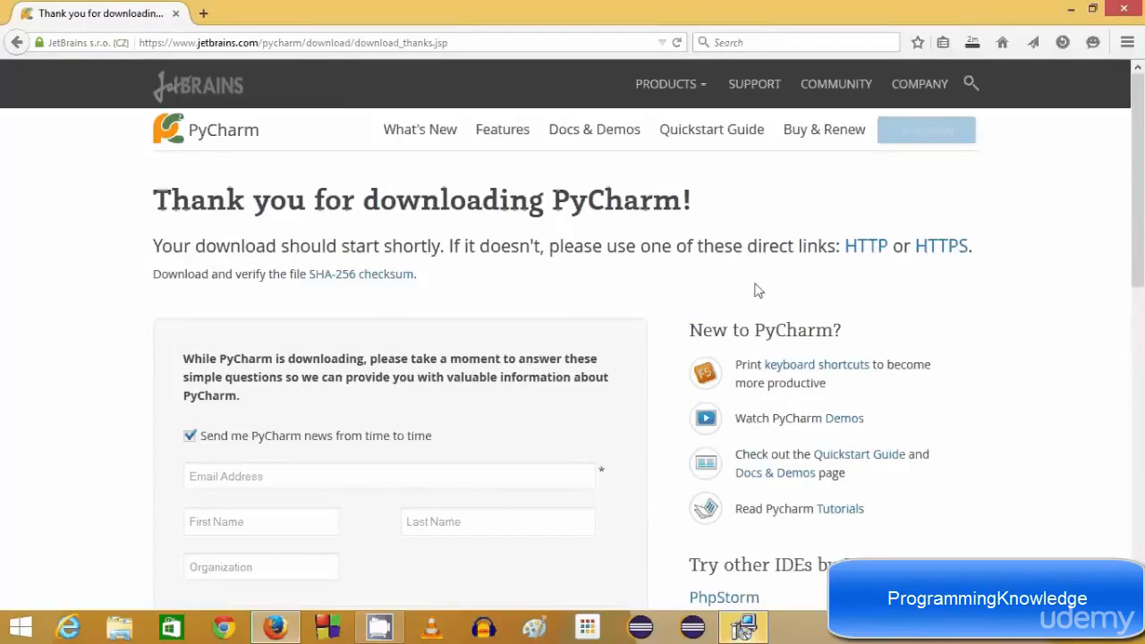
# Finish the Python 3.4.3 setup and check the installed files in C:\Python34 with File Explorer.
pyautogui.click(1071, 11)
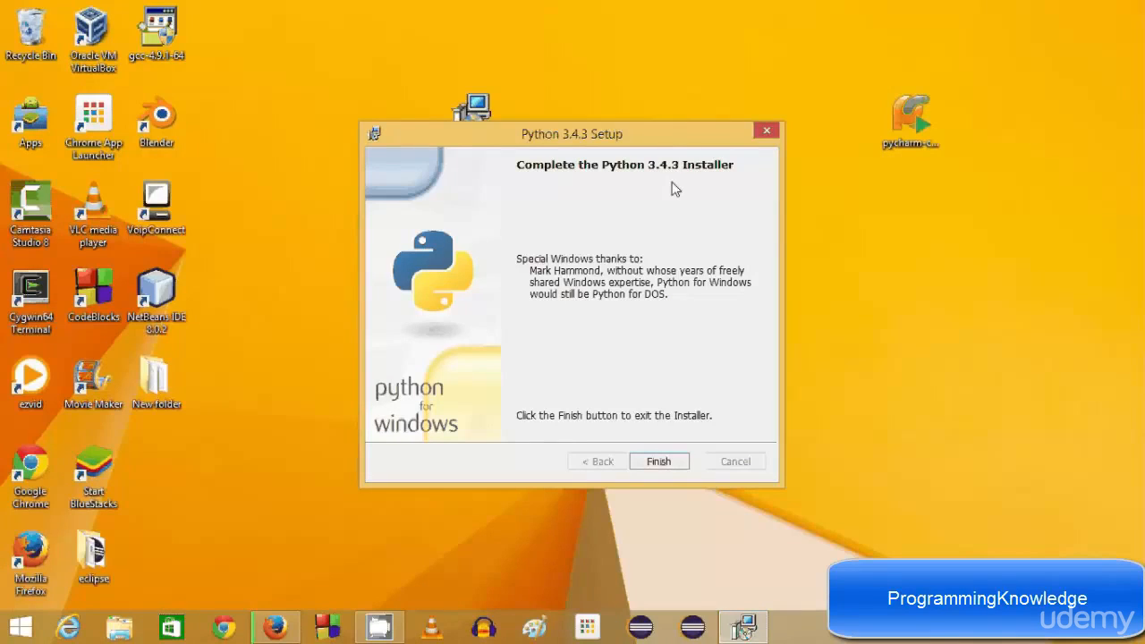
pyautogui.click(658, 464)
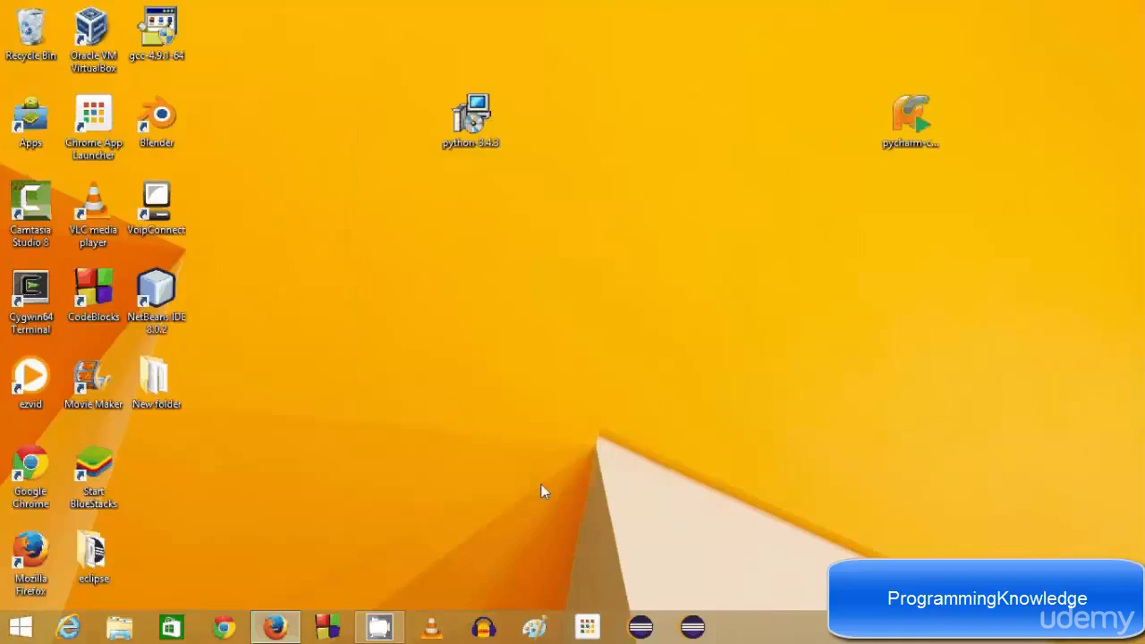
pyautogui.press('super+e')
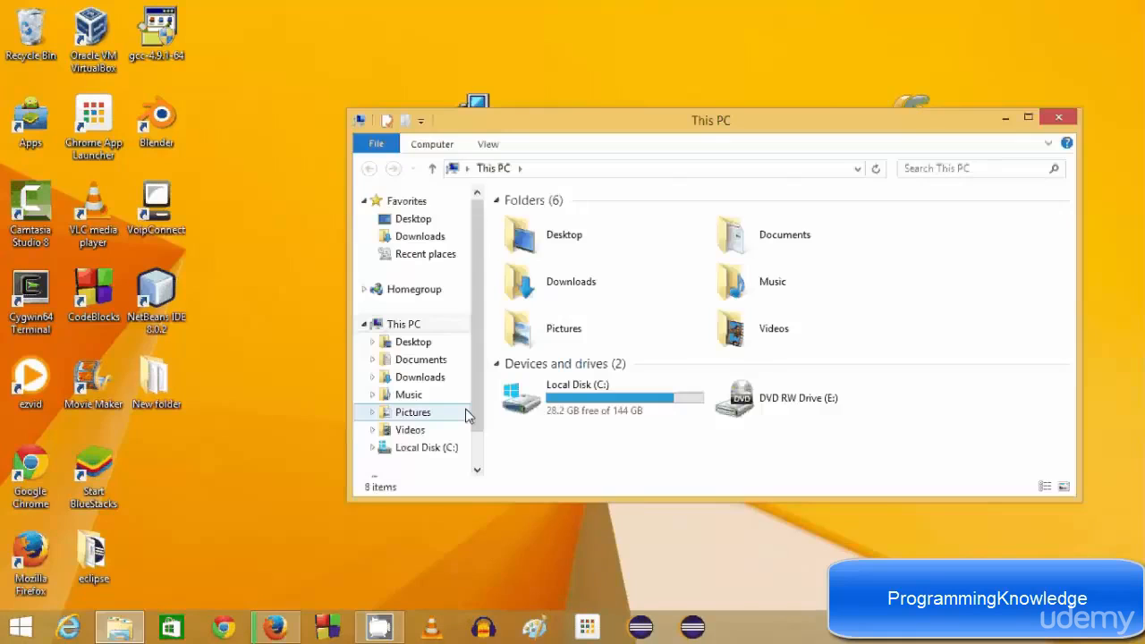
pyautogui.doubleClick(540, 385)
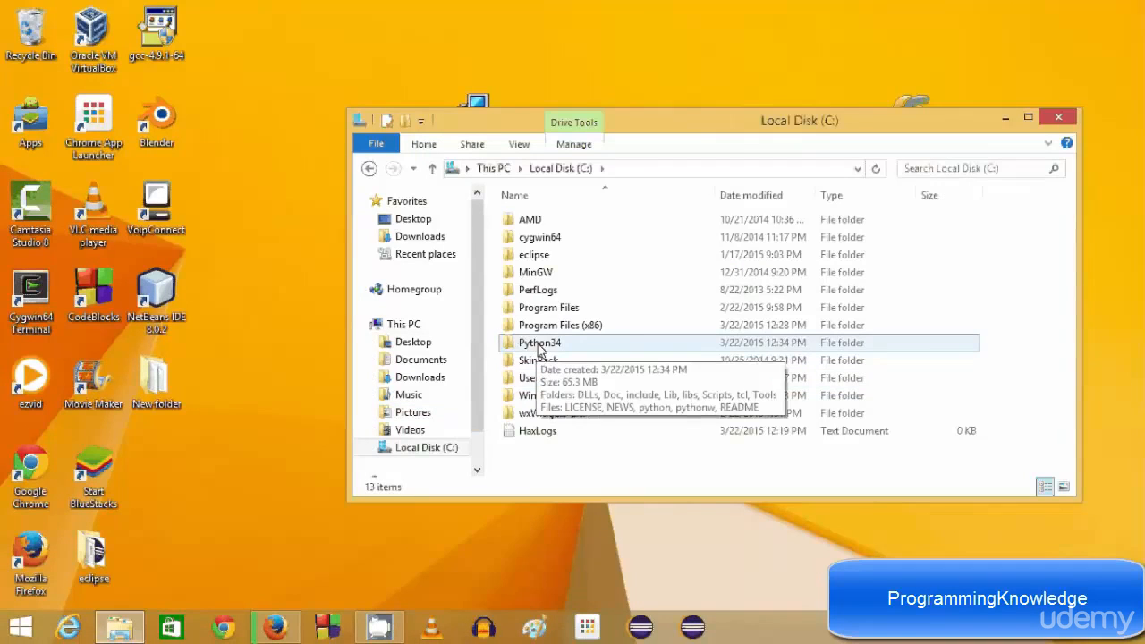
pyautogui.doubleClick(543, 349)
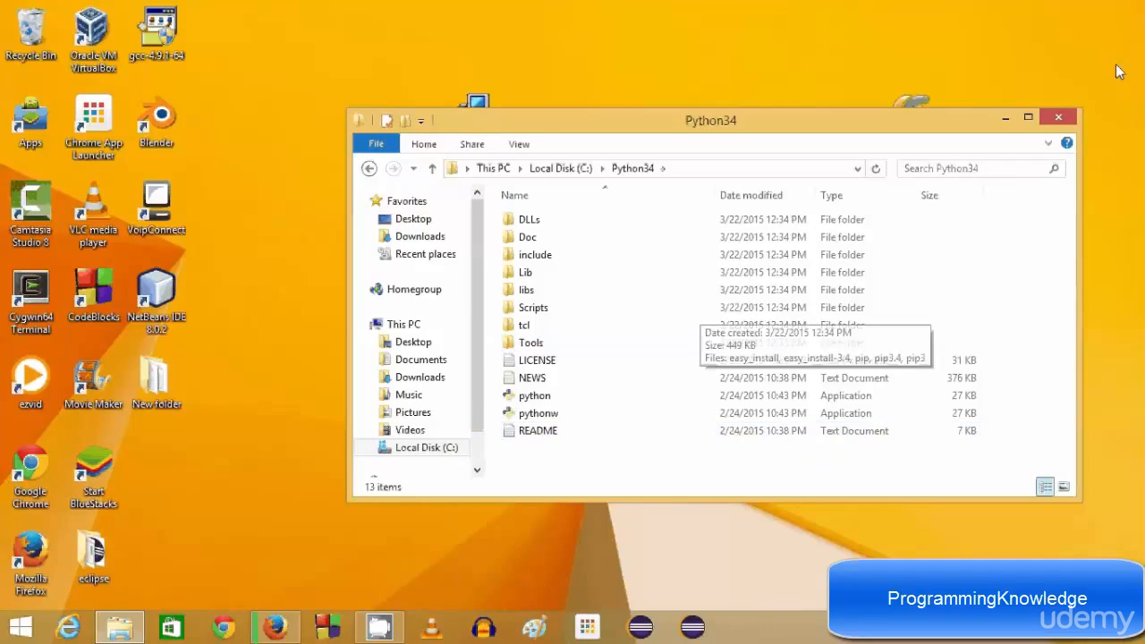
pyautogui.click(1057, 122)
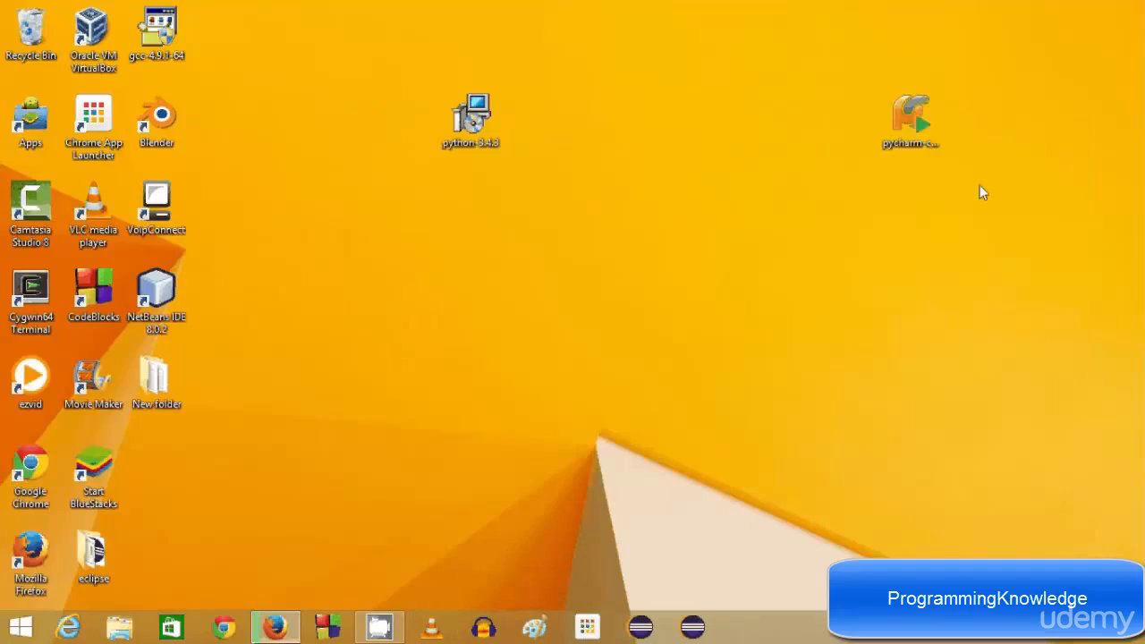
# Install PyCharm Community Edition 4.0.5 from the desktop installer in the default folder with a desktop shortcut, and launch it on finishing.
pyautogui.moveTo(913, 126); pyautogui.dragTo(855, 202)
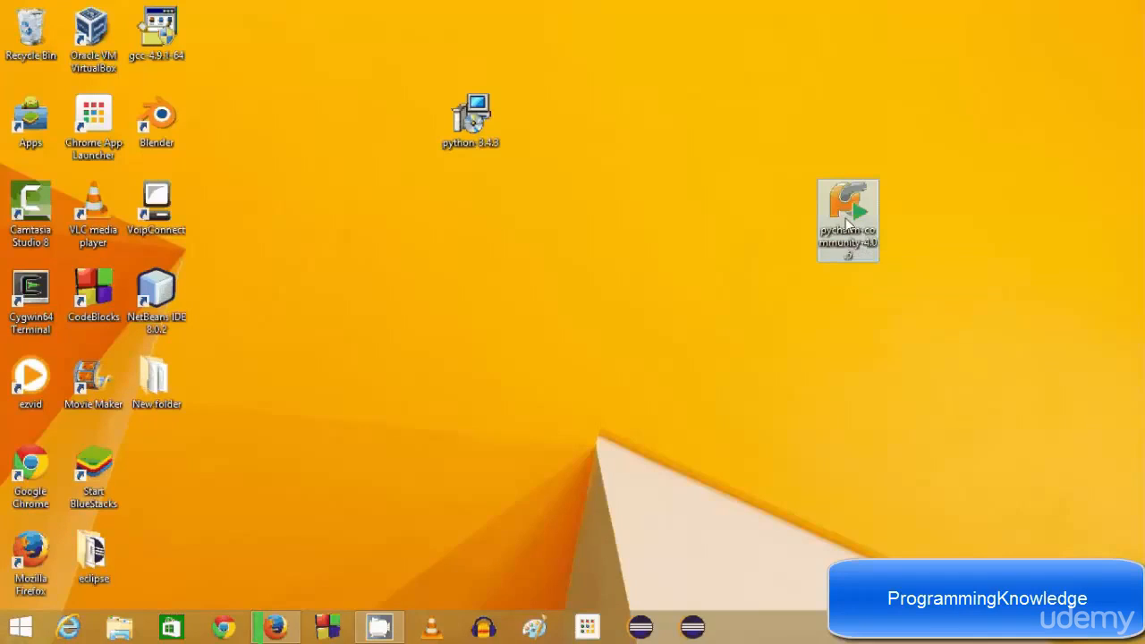
pyautogui.doubleClick(848, 220)
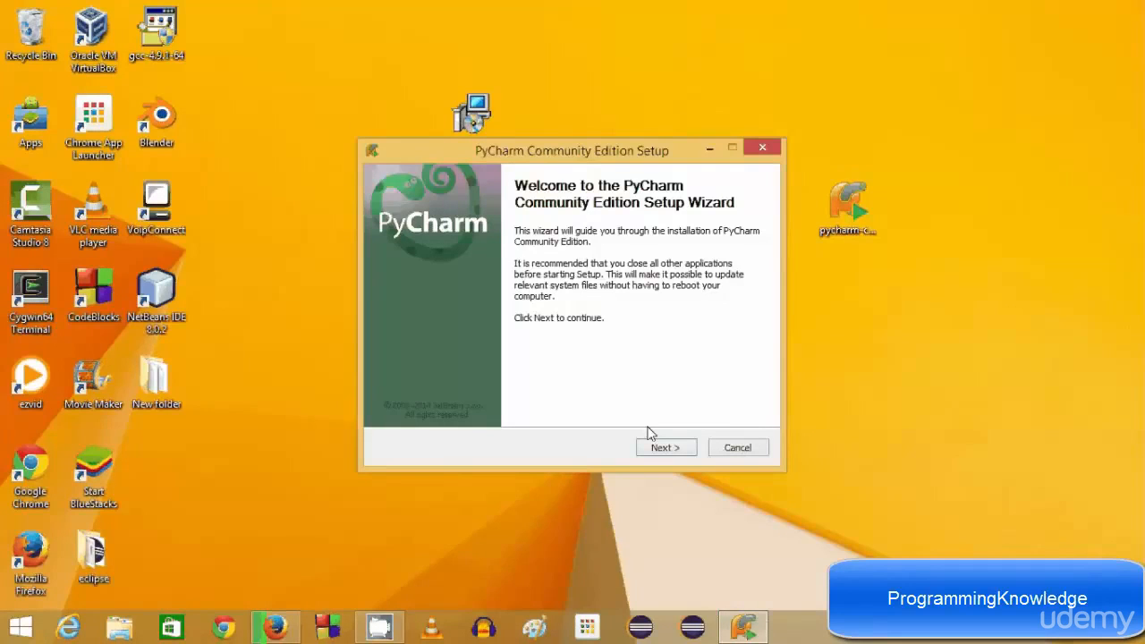
pyautogui.click(674, 454)
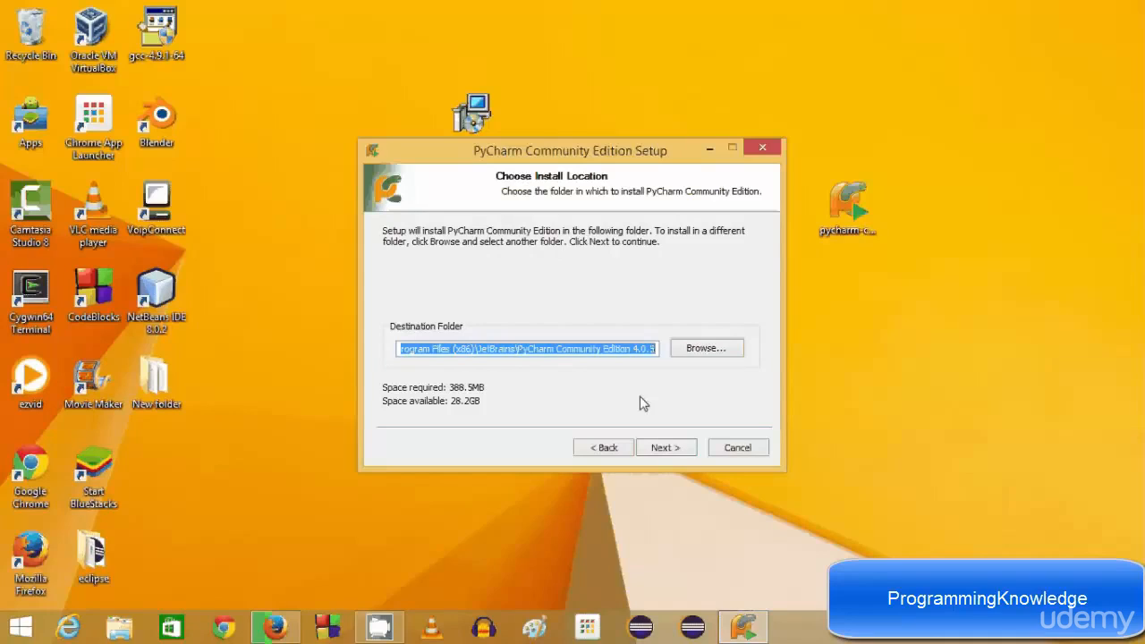
pyautogui.click(666, 450)
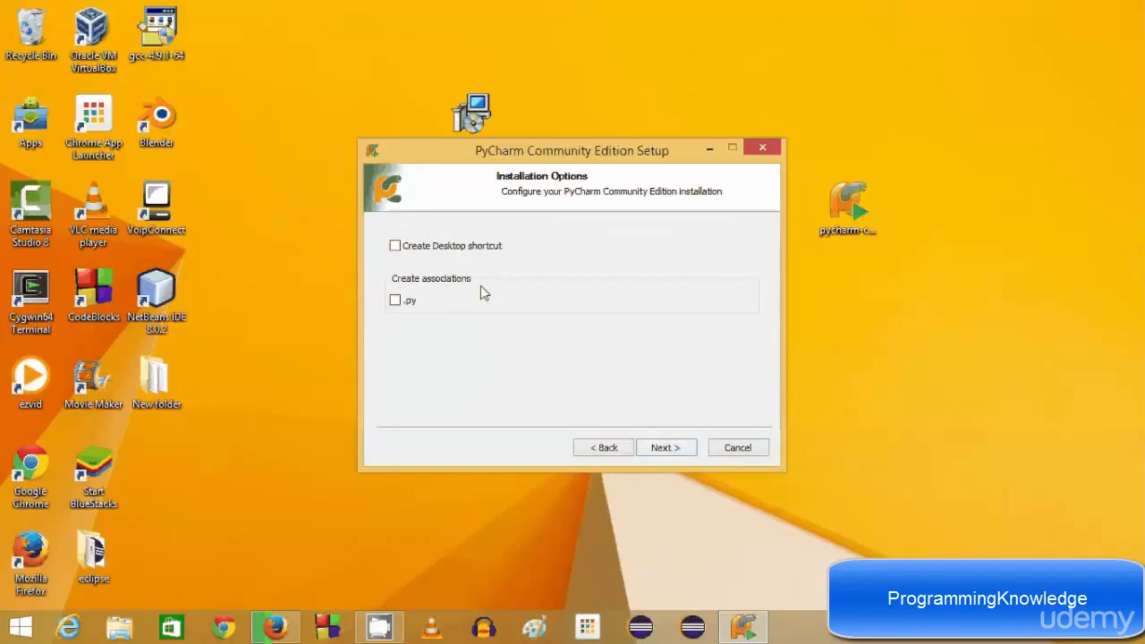
pyautogui.click(396, 246)
pyautogui.click(677, 449)
pyautogui.click(678, 450)
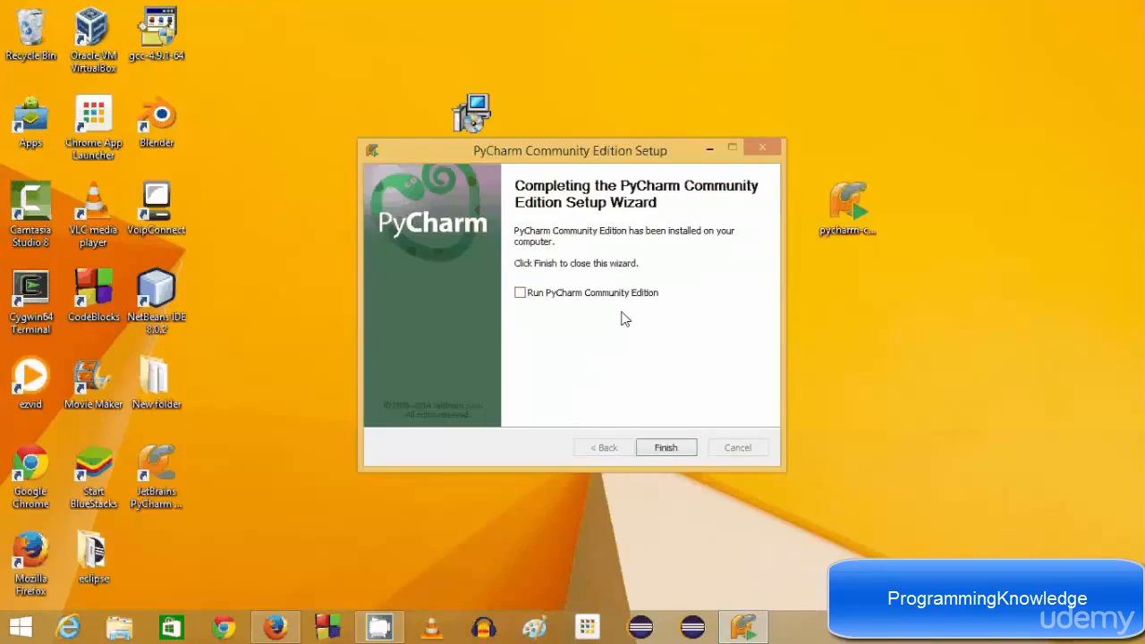
pyautogui.click(521, 295)
pyautogui.click(666, 449)
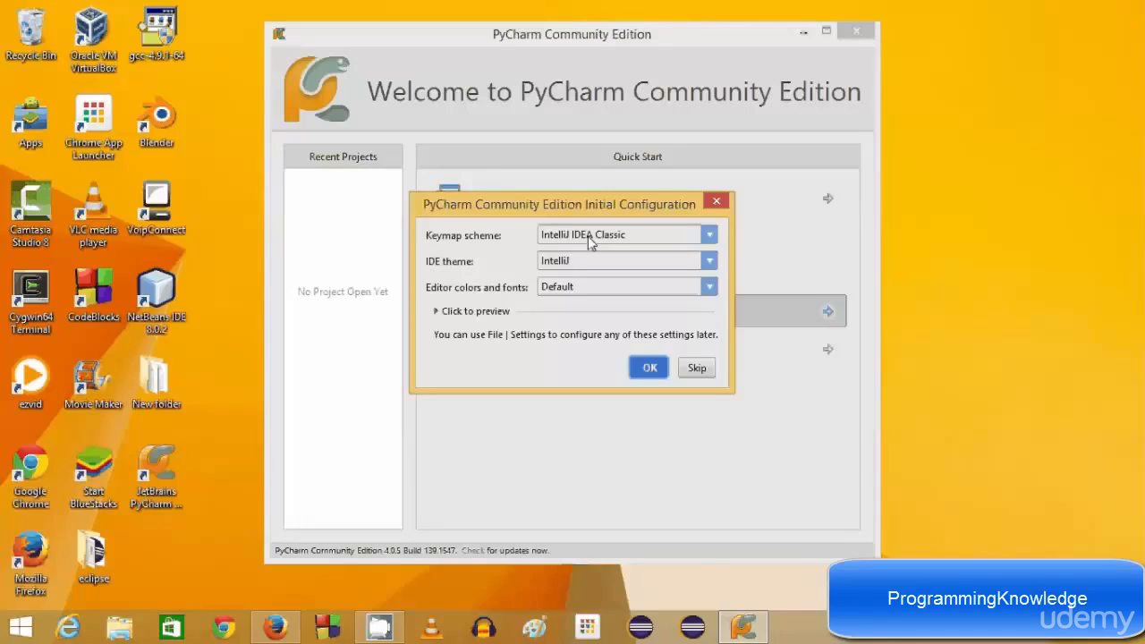
# Accept the initial configuration with the IntelliJ IDE theme and Default editor colors and fonts.
pyautogui.click(575, 285)
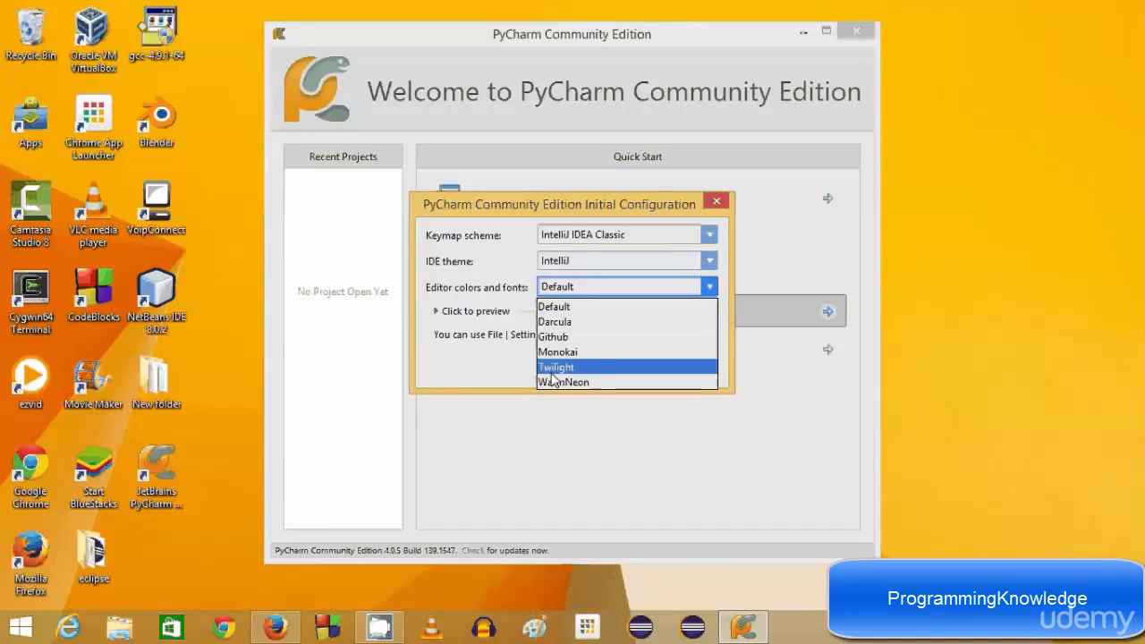
pyautogui.click(562, 322)
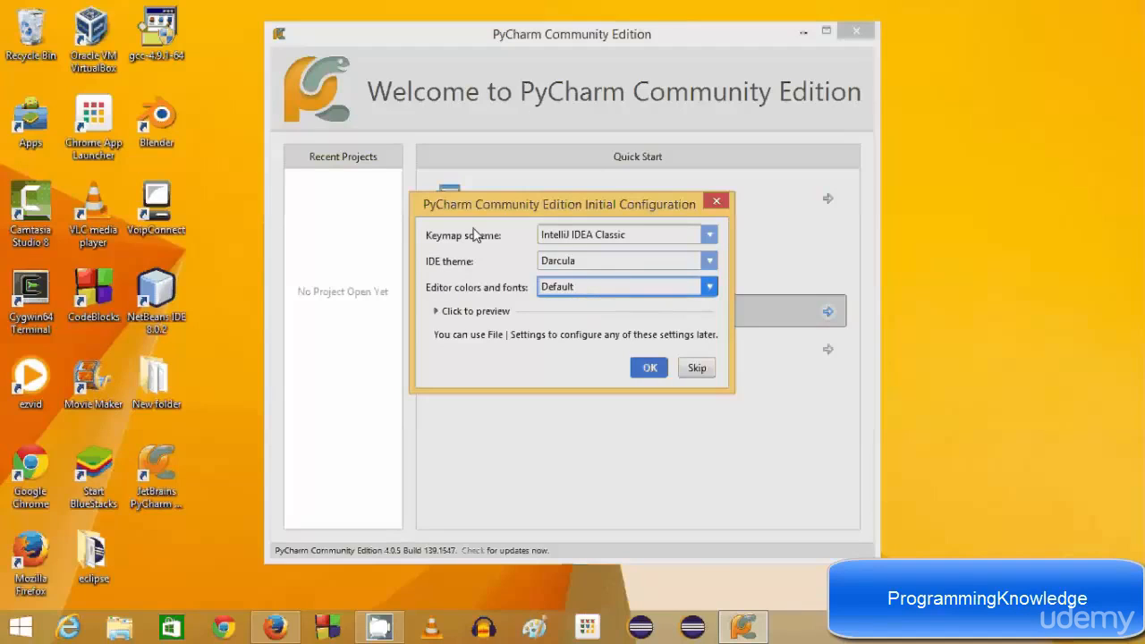
pyautogui.click(572, 260)
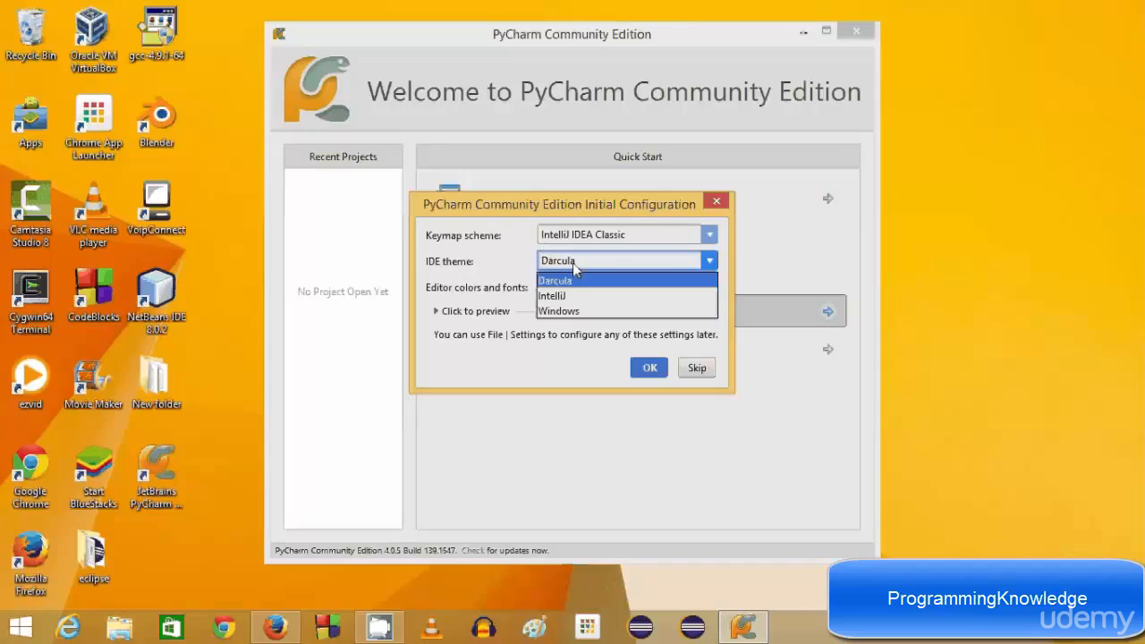
pyautogui.click(565, 296)
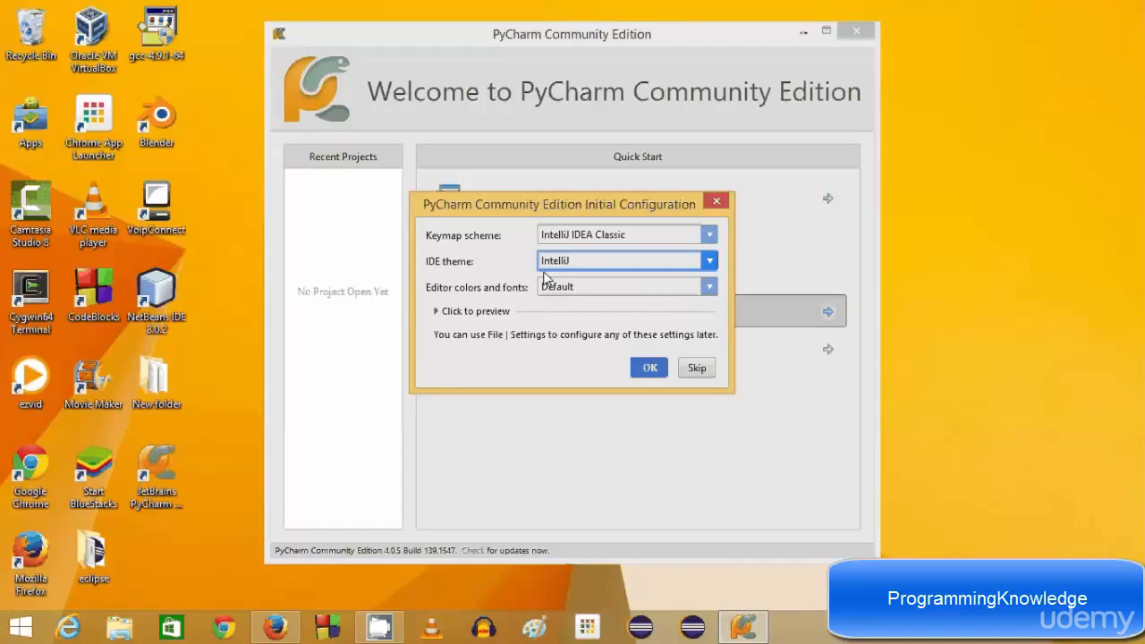
pyautogui.click(650, 368)
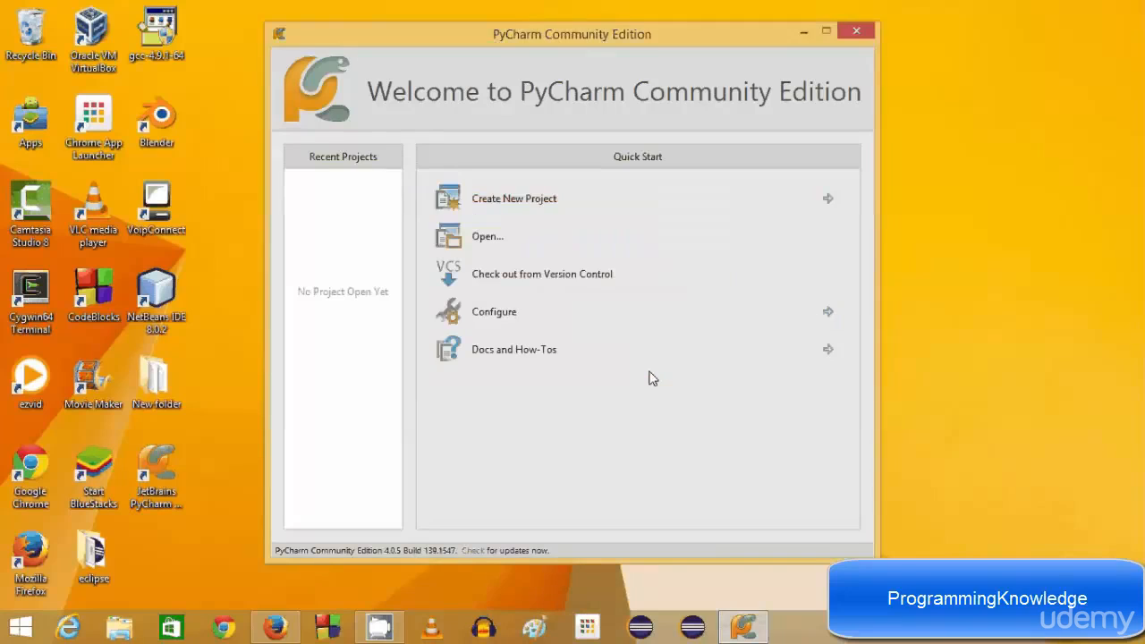
# Create a new project named Test in PycharmProjects using the C:\Python34\python.exe interpreter, and dismiss the startup tip in the maximized project window.
pyautogui.click(483, 201)
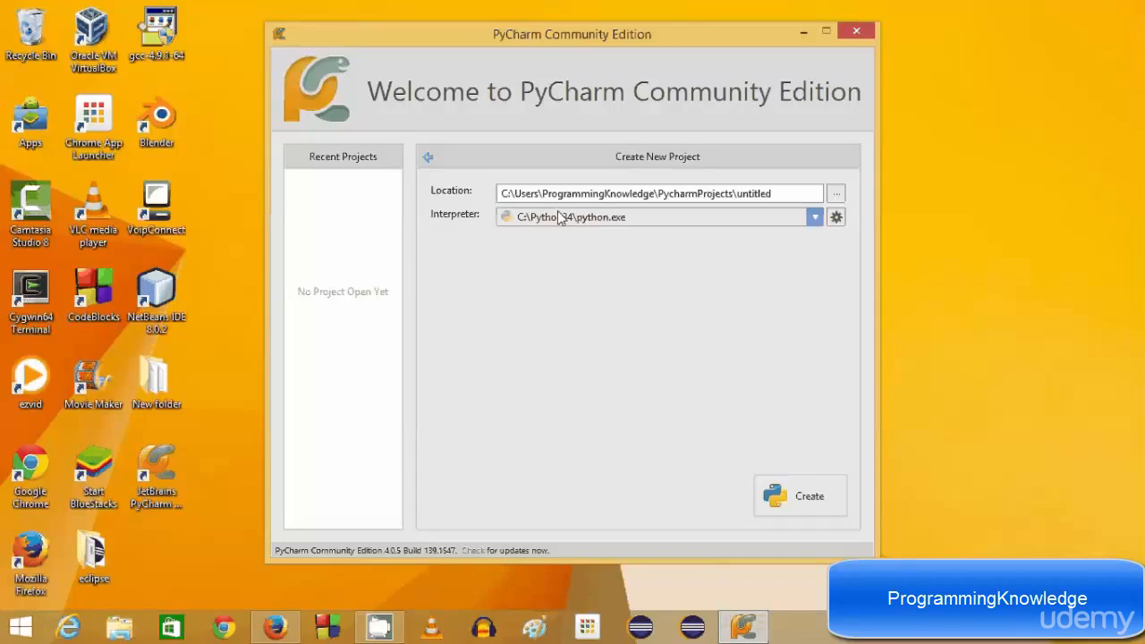
pyautogui.click(626, 223)
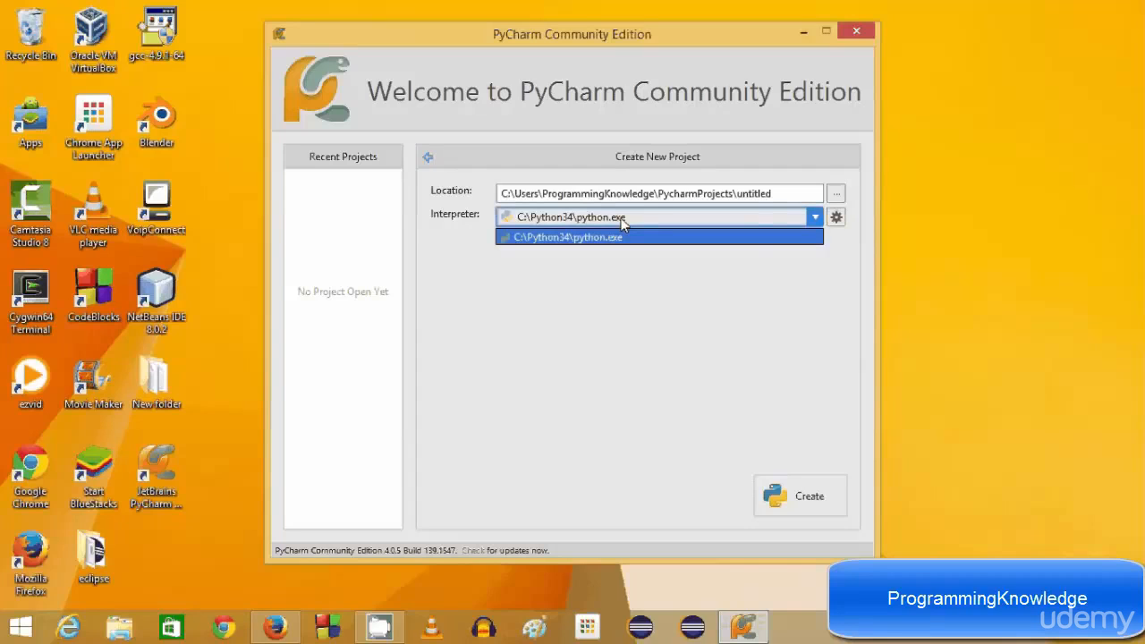
pyautogui.click(624, 224)
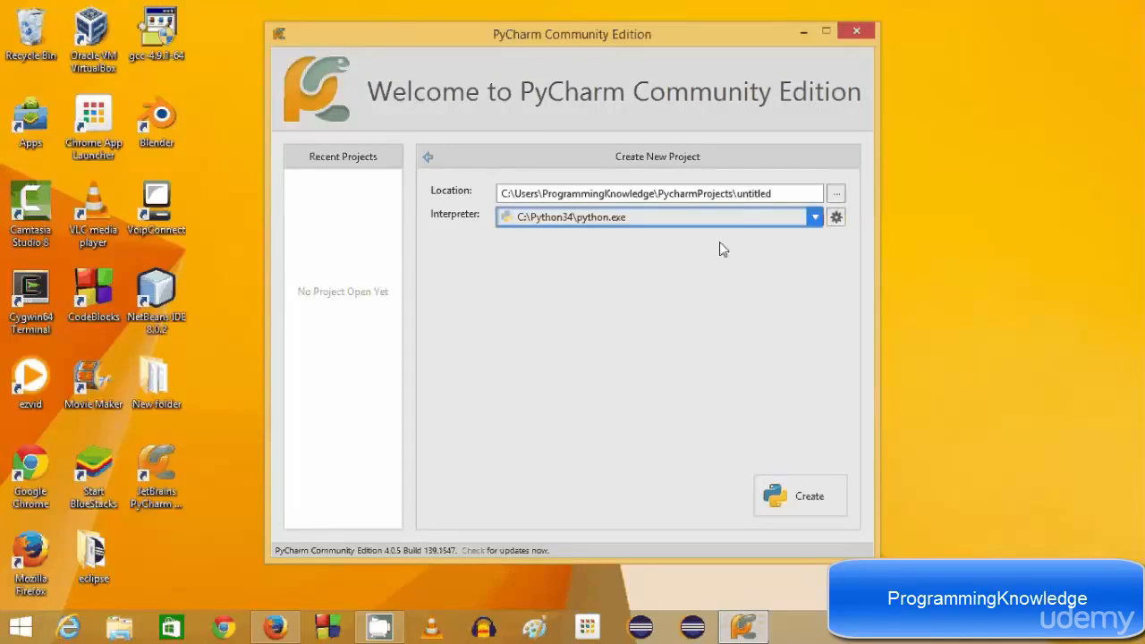
pyautogui.click(782, 193)
pyautogui.moveTo(782, 193); pyautogui.dragTo(741, 198)
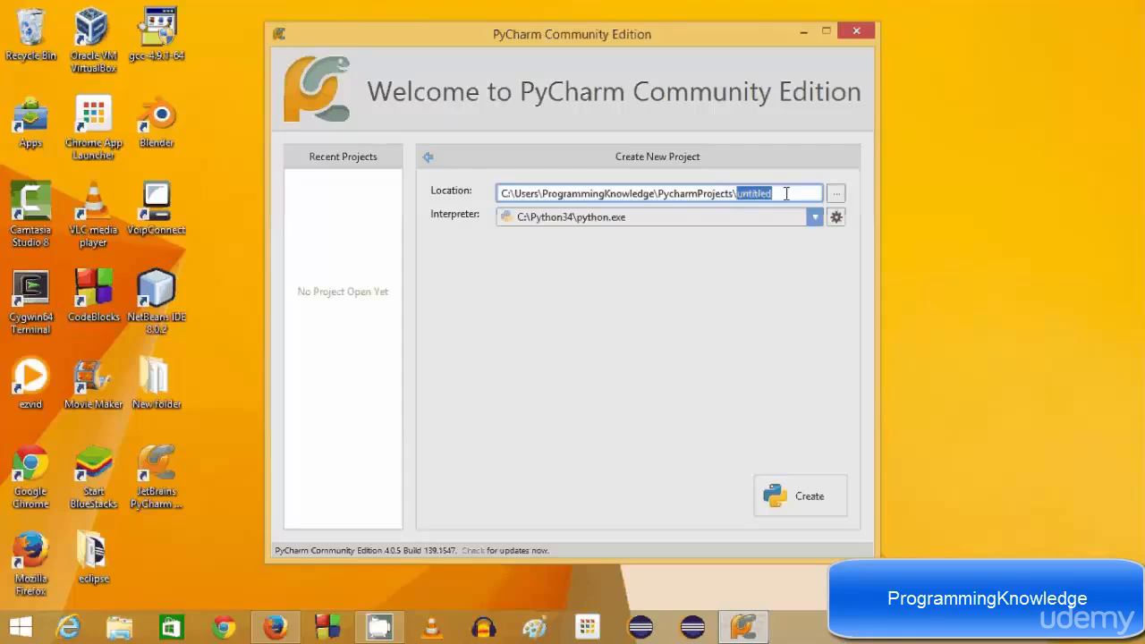
pyautogui.write('Test')
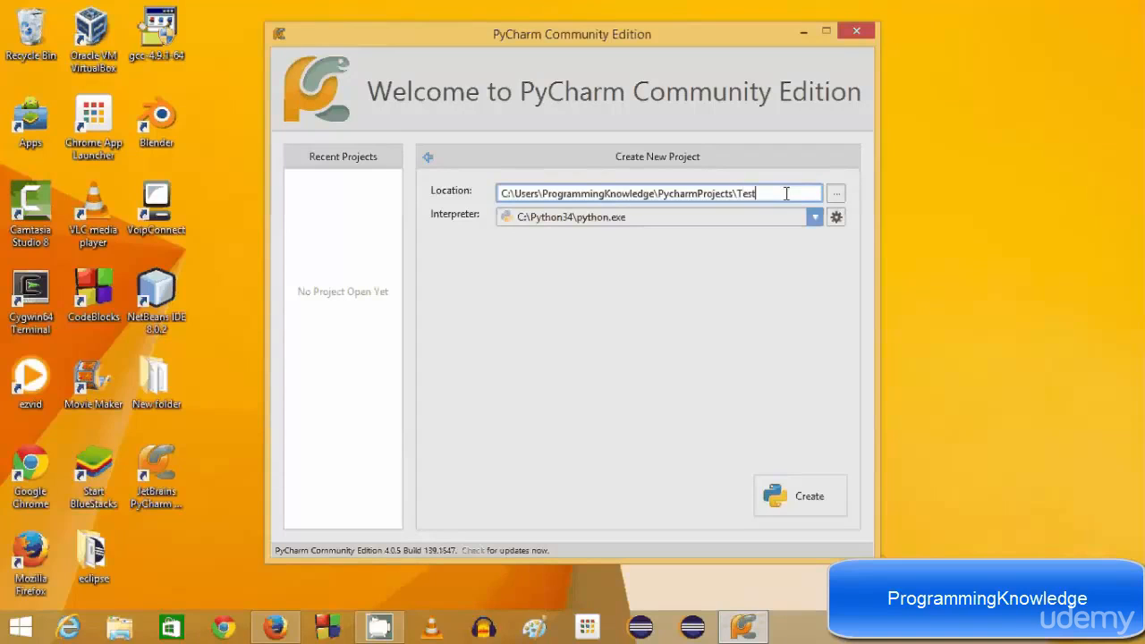
pyautogui.click(791, 498)
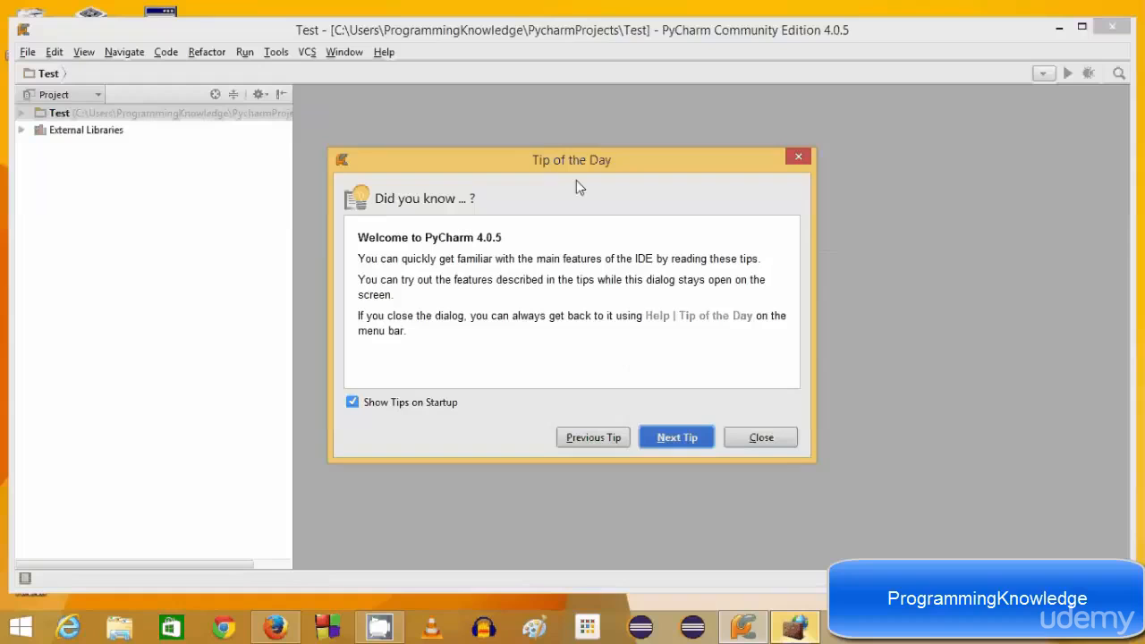
pyautogui.click(760, 438)
pyautogui.click(1082, 27)
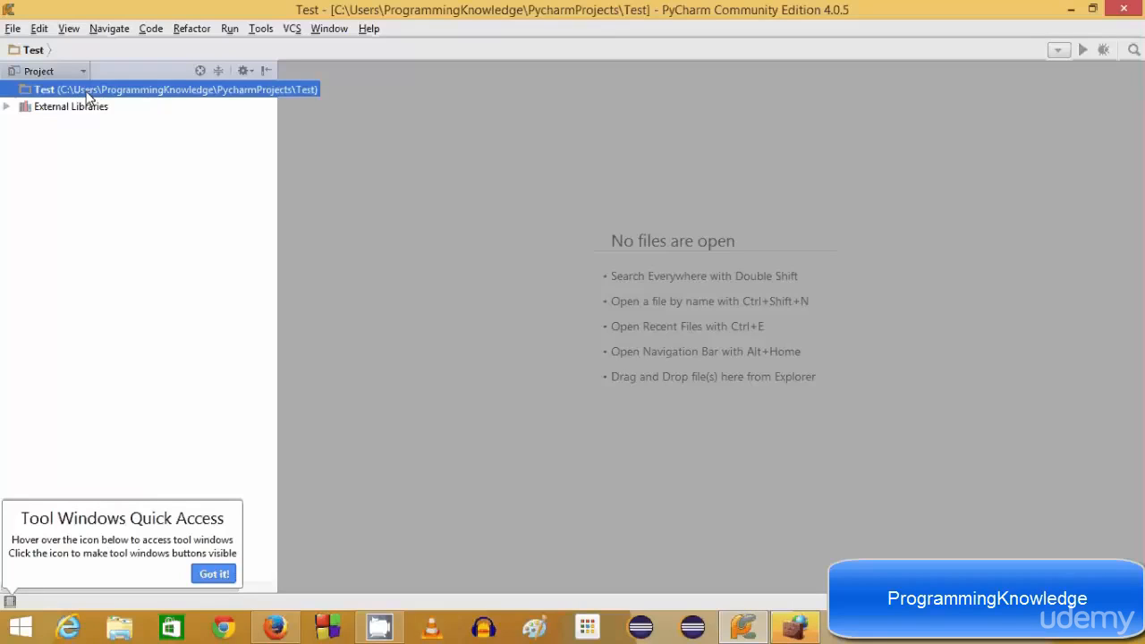
# Add a new Python file named MyPython.py to the Test project.
pyautogui.rightClick(87, 95)
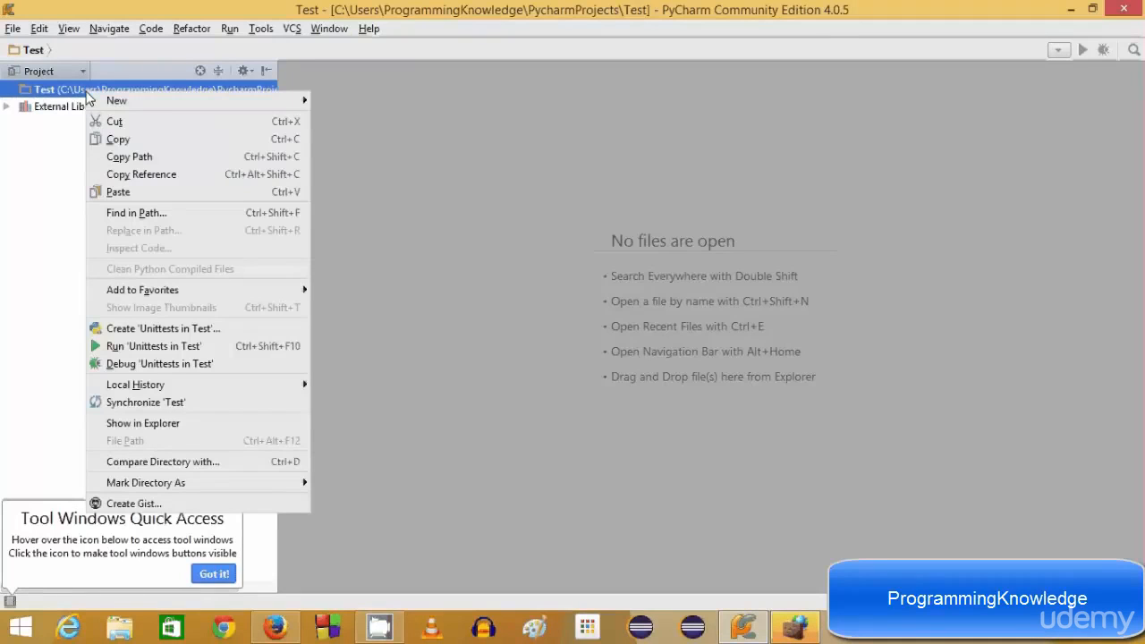
pyautogui.moveTo(101, 103)
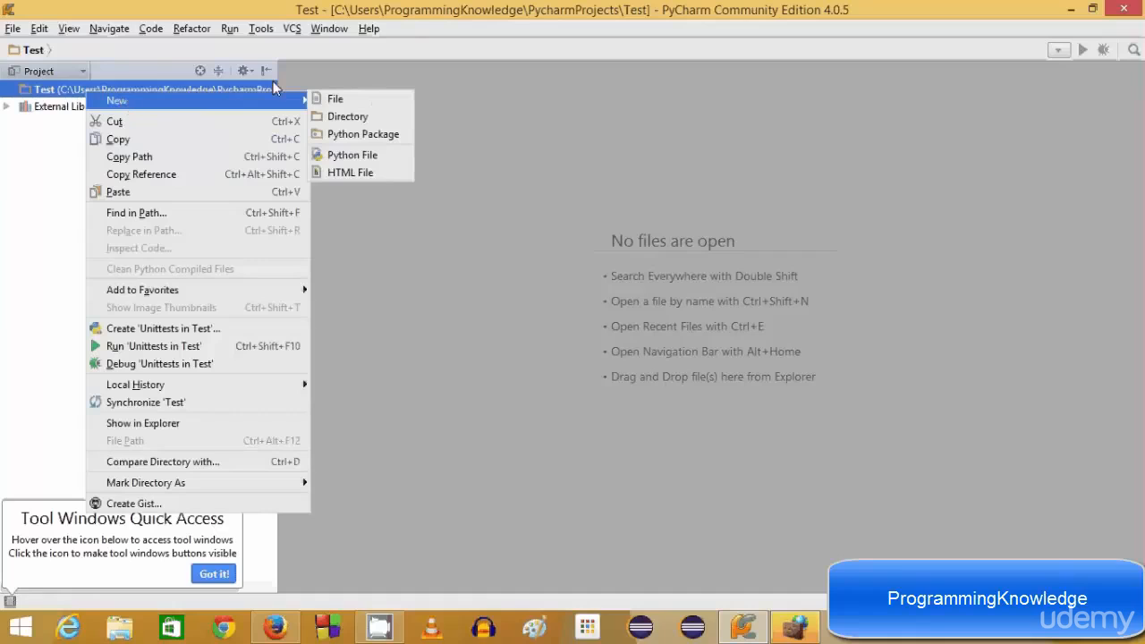
pyautogui.click(346, 157)
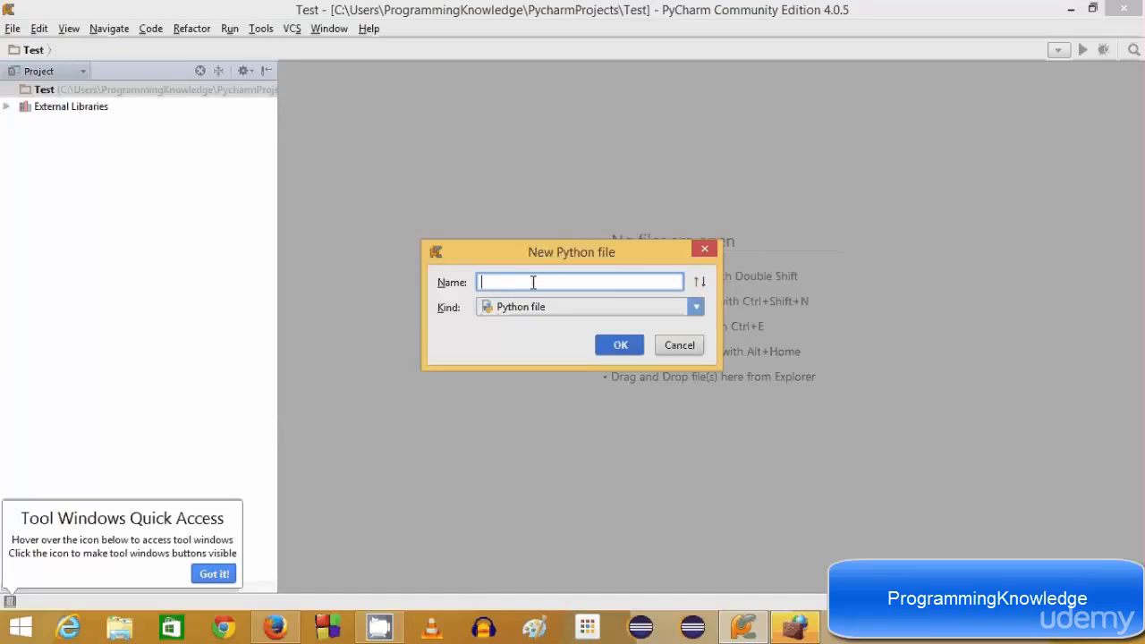
pyautogui.write('MyPython.py')
pyautogui.moveTo(542, 282); pyautogui.dragTo(528, 282)
pyautogui.click(623, 349)
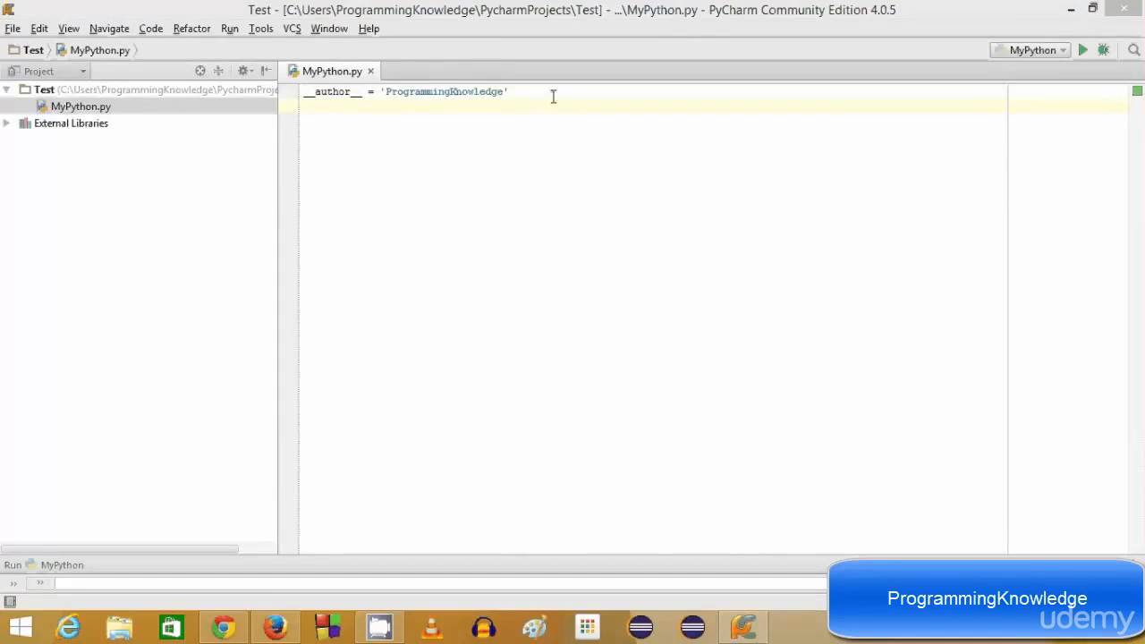
# Replace the generated __author__ line in MyPython.py with print("Hello World !!!").
pyautogui.moveTo(553, 96); pyautogui.dragTo(291, 98)
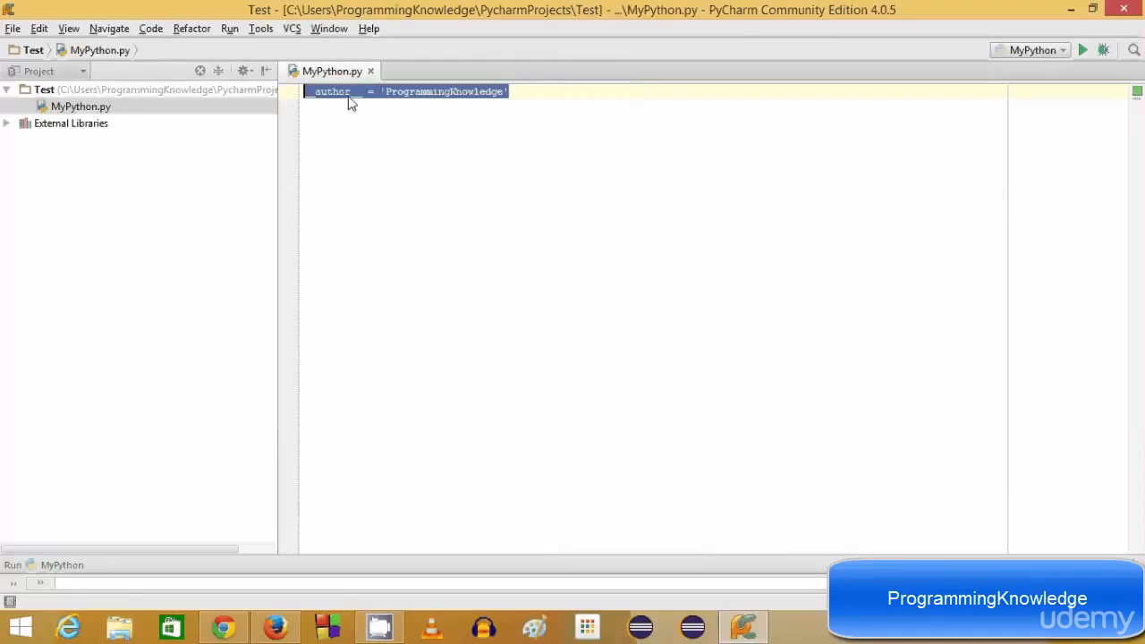
pyautogui.press('Delete')
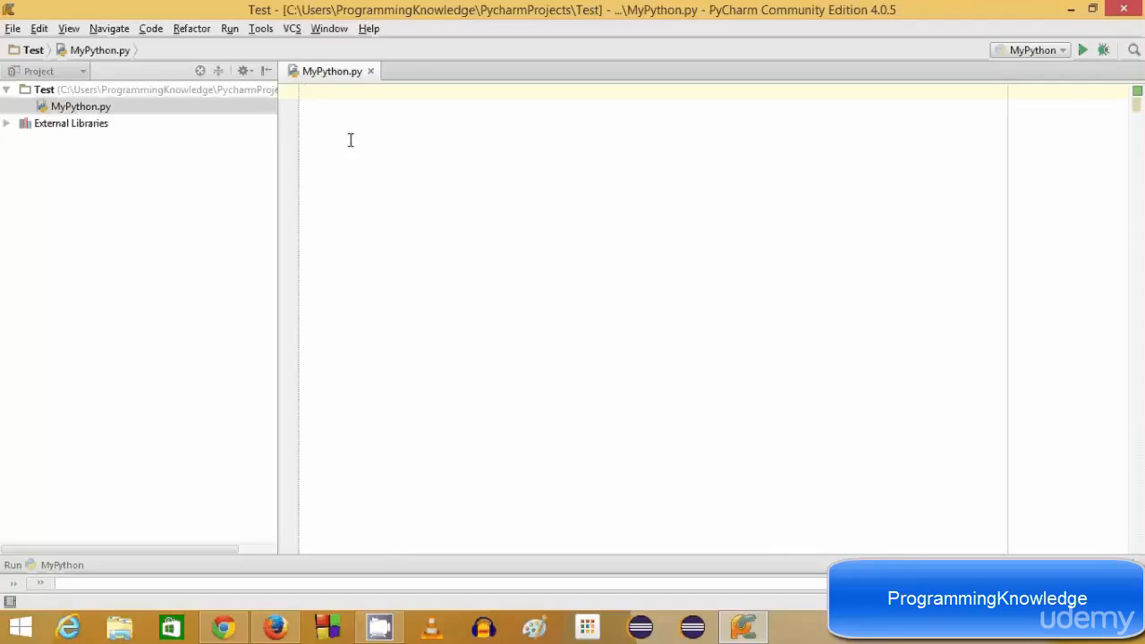
pyautogui.write('print')
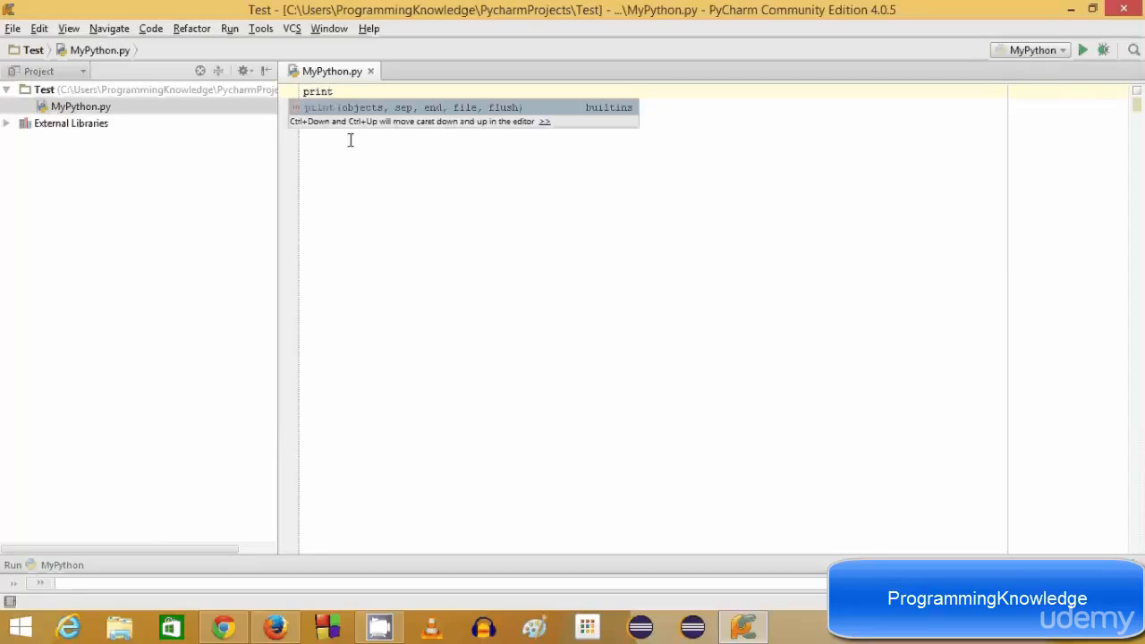
pyautogui.write('(')
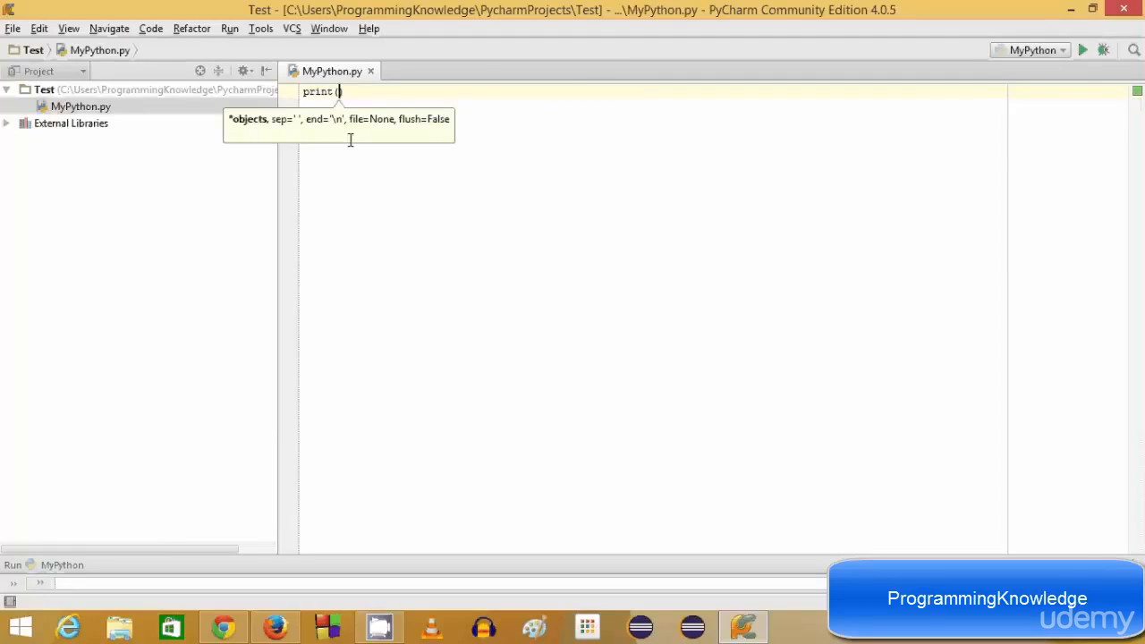
pyautogui.write('"')
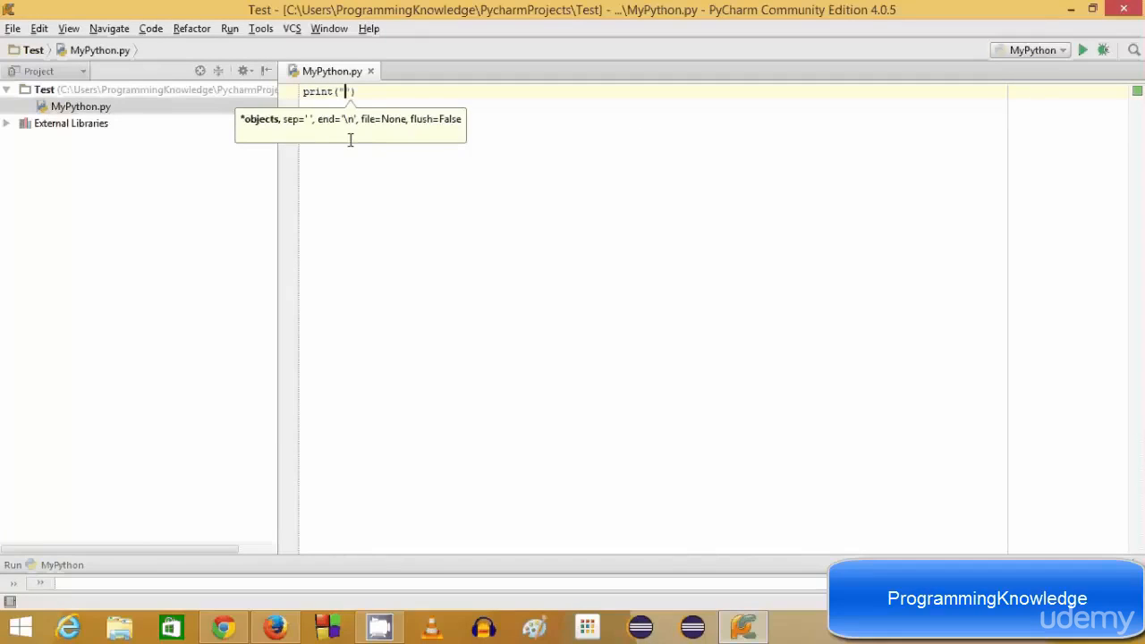
pyautogui.write('He')
pyautogui.write('llo Wor')
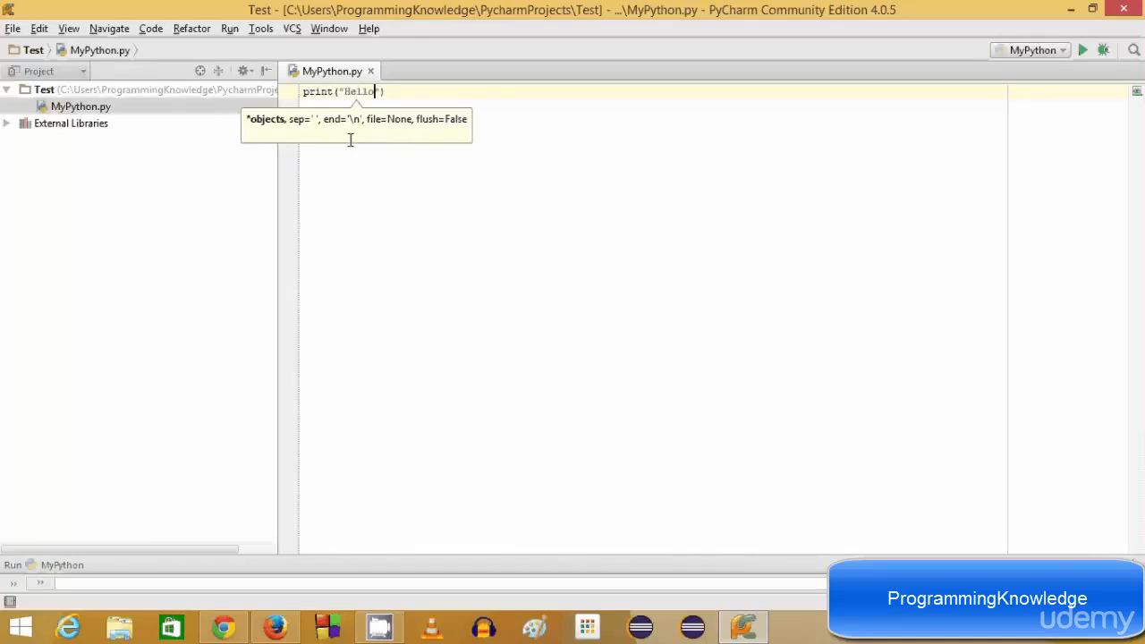
pyautogui.write('ld ')
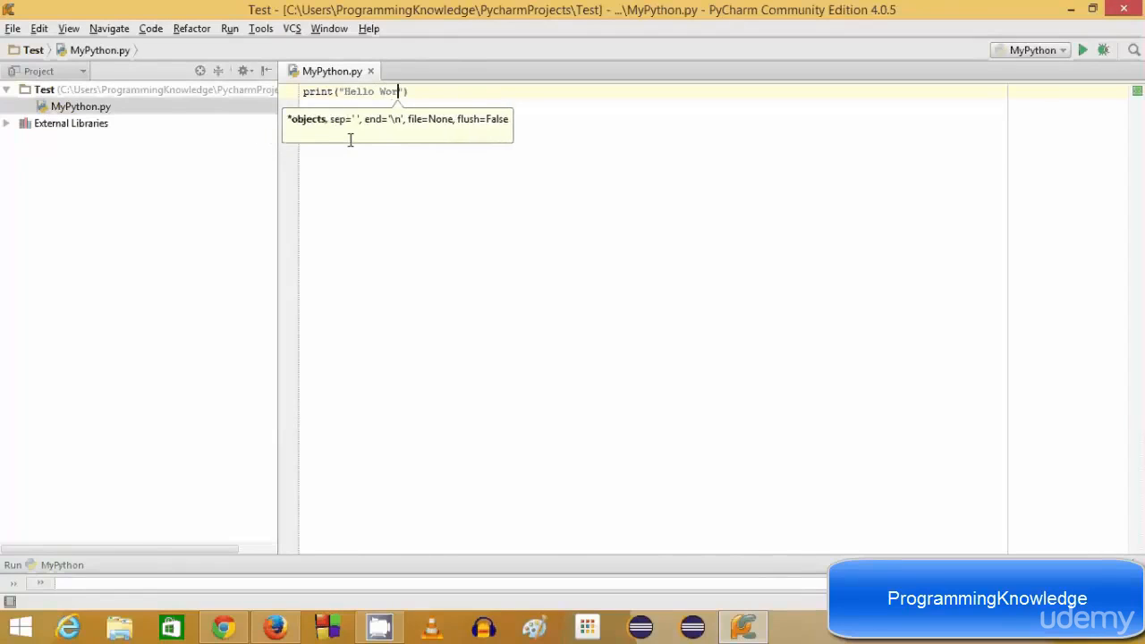
pyautogui.write('!!!')
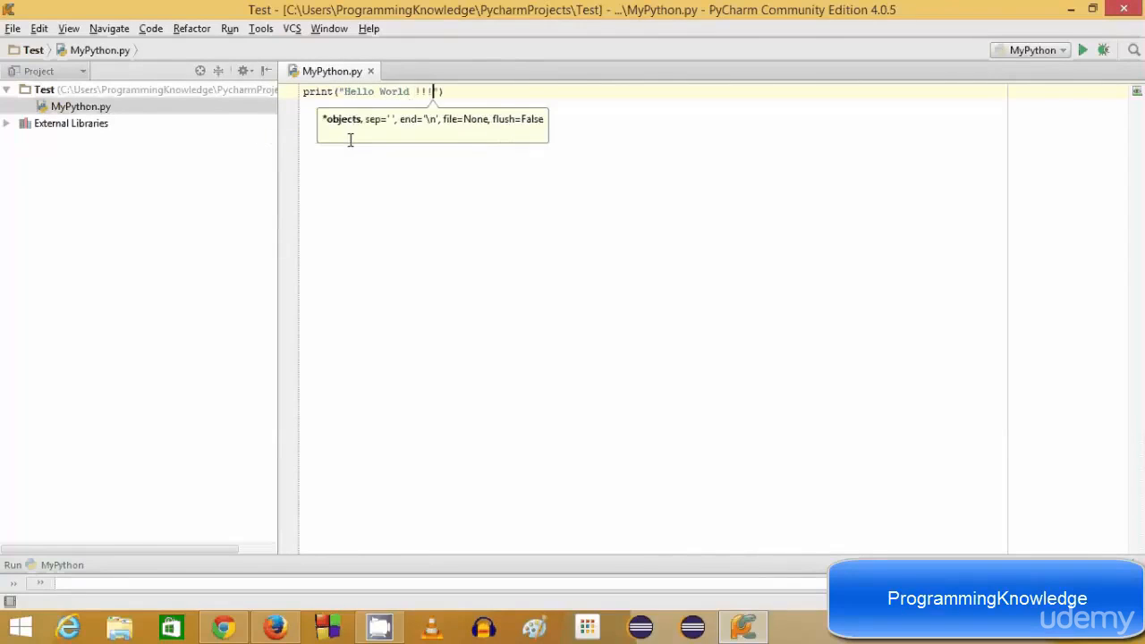
pyautogui.click(348, 111)
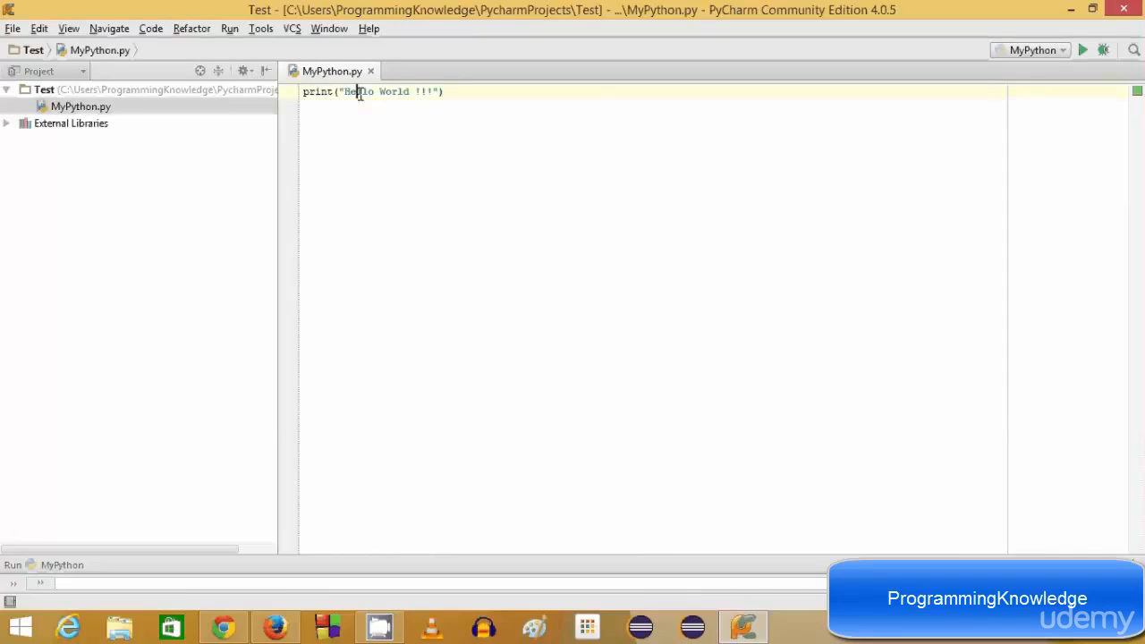
# Run MyPython and enlarge the output area to check the printed text.
pyautogui.rightClick(358, 92)
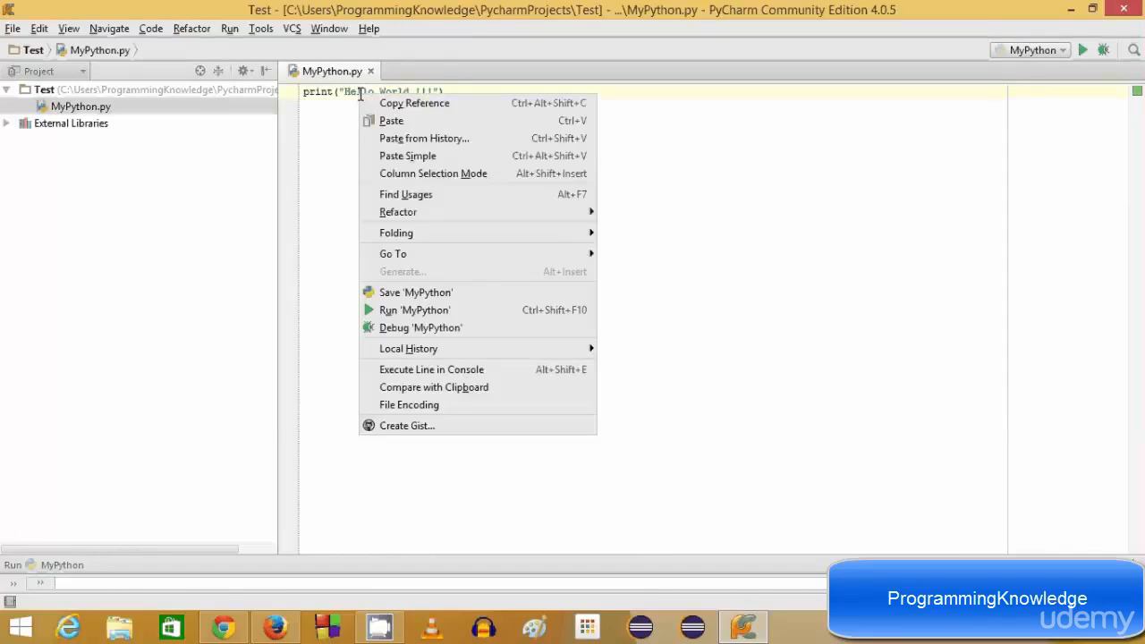
pyautogui.click(397, 317)
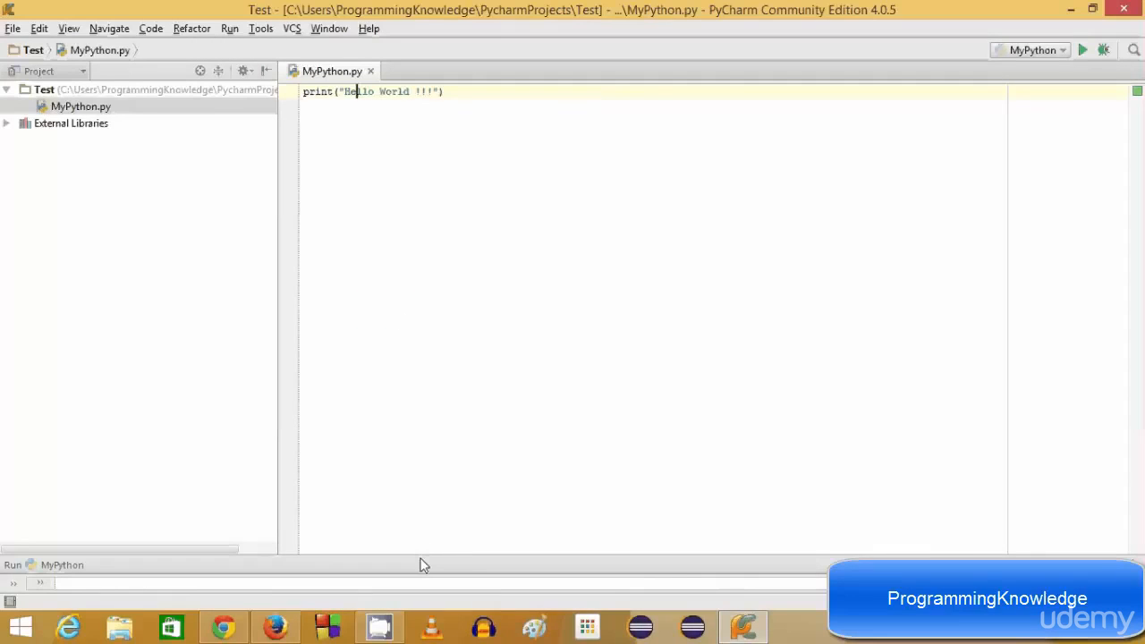
pyautogui.moveTo(421, 553); pyautogui.dragTo(430, 413)
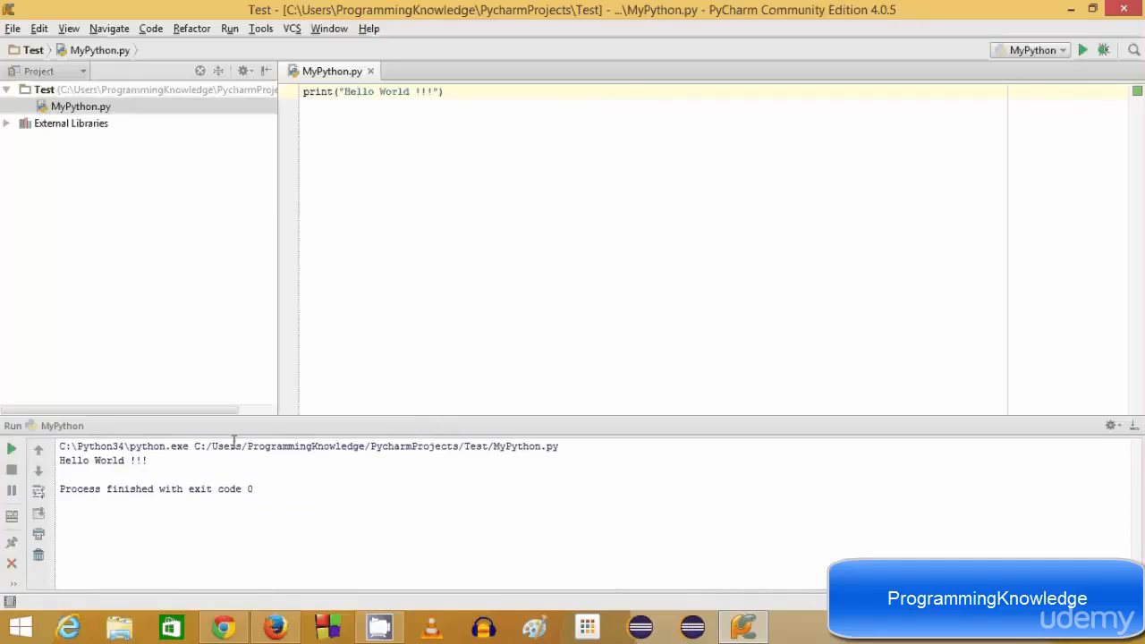
pyautogui.moveTo(191, 459); pyautogui.dragTo(57, 462)
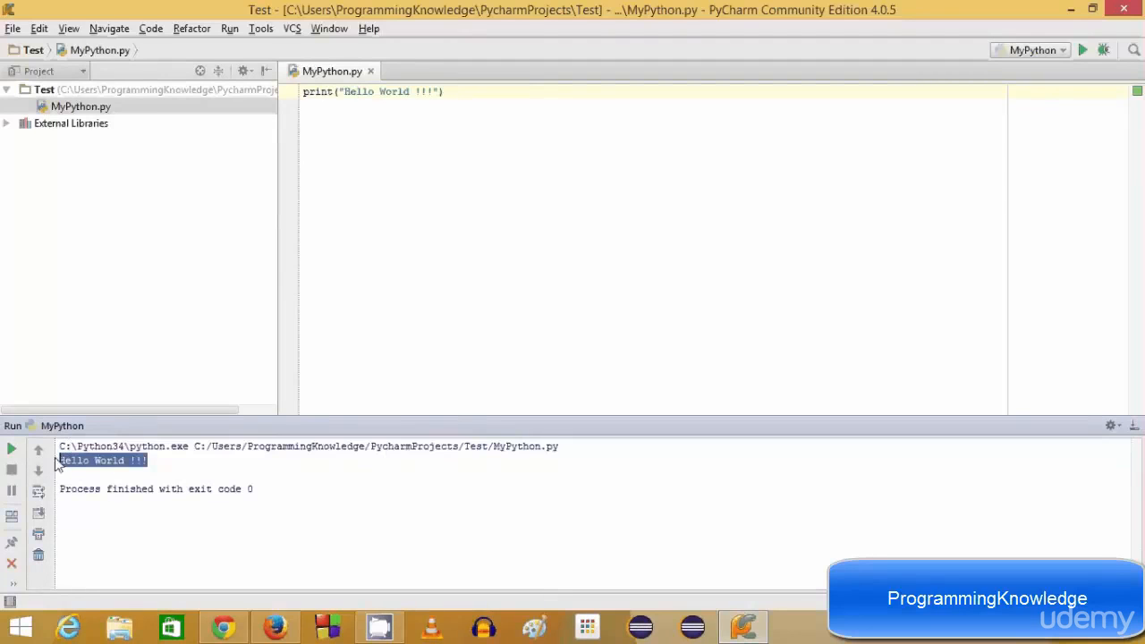
pyautogui.click(420, 276)
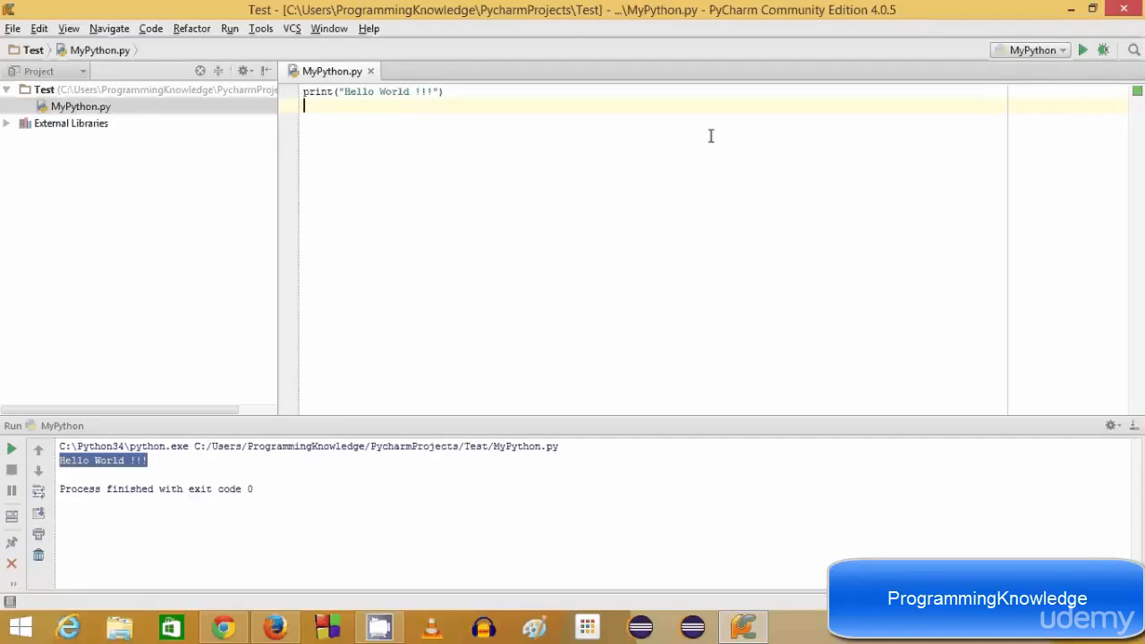
# Change the printed string in MyPython.py to "Hello World Youtube!!!".
pyautogui.click(415, 91)
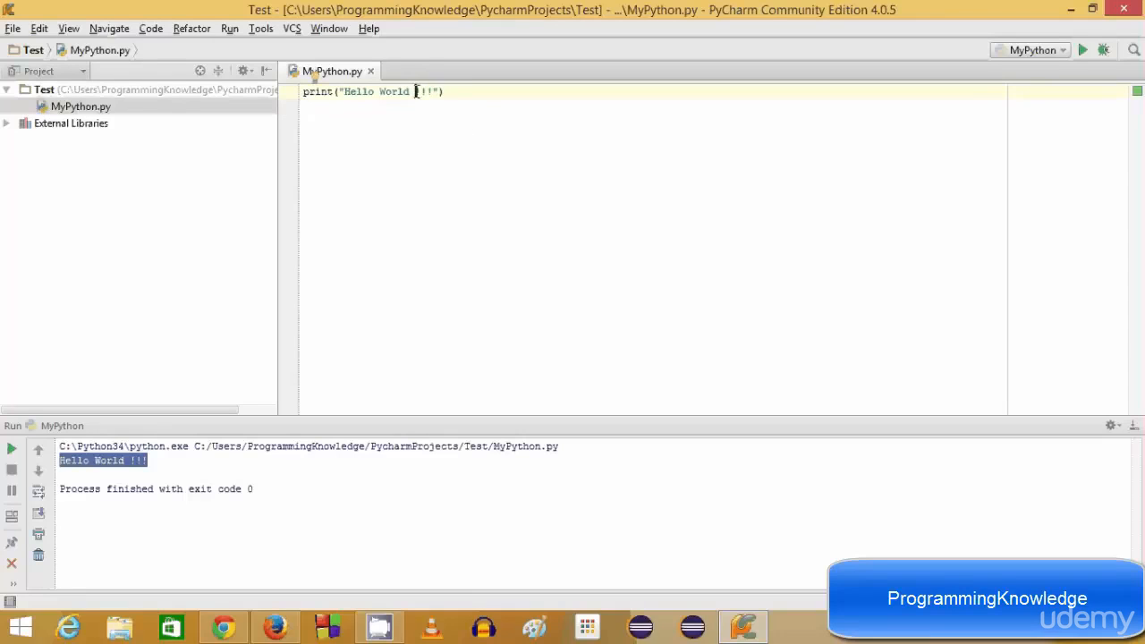
pyautogui.write('to')
pyautogui.write('utube')
pyautogui.click(509, 151)
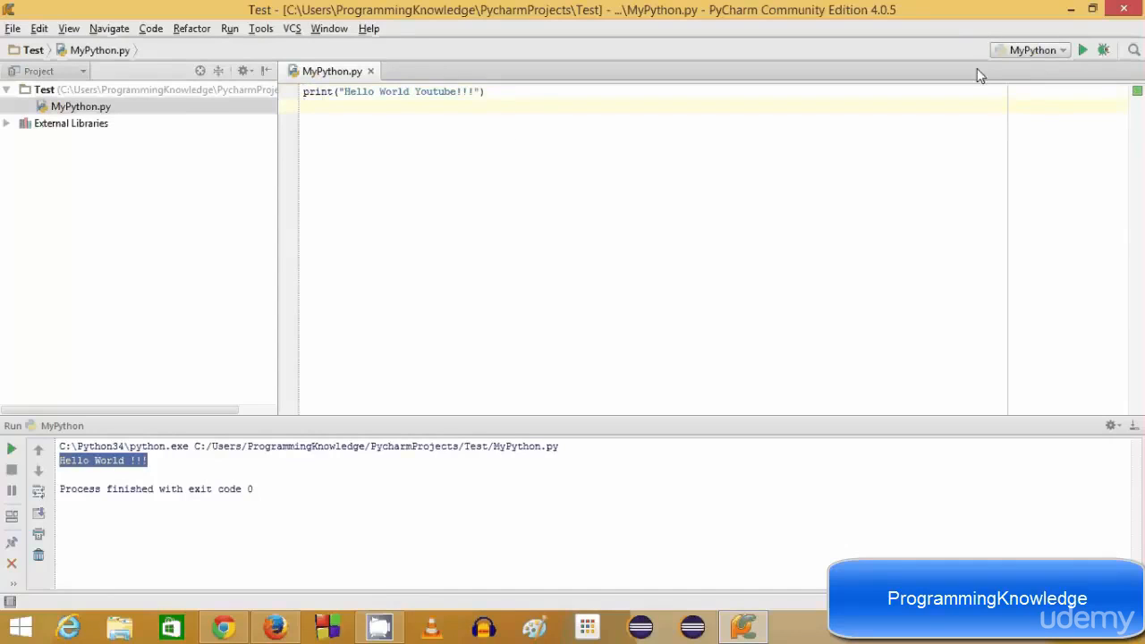
# Run the edited MyPython script again and check its printed output.
pyautogui.click(1081, 51)
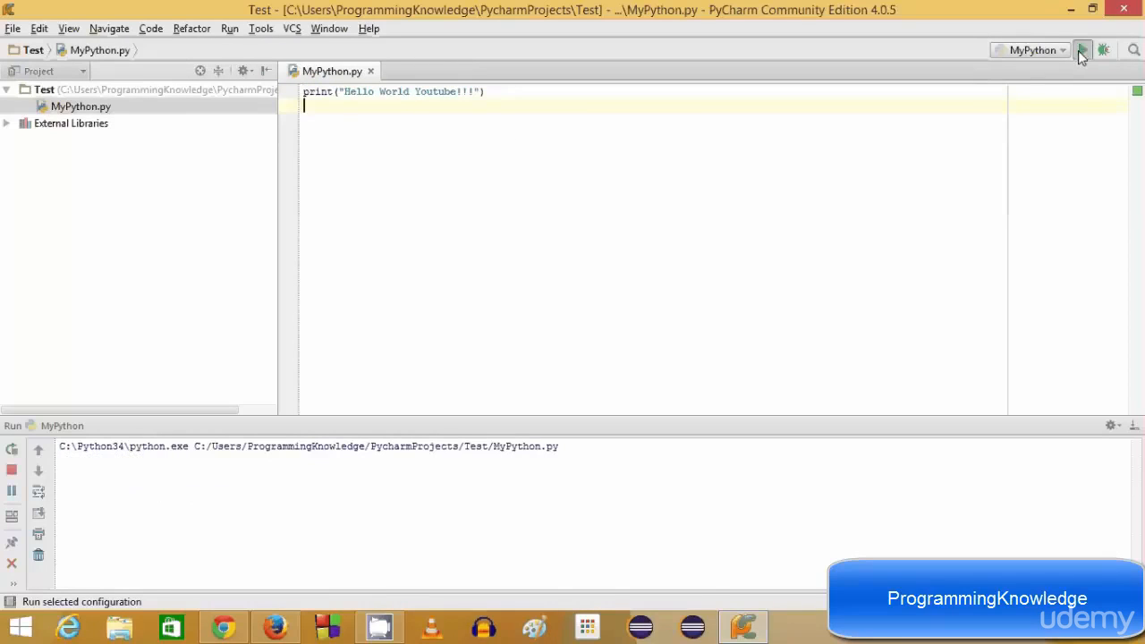
pyautogui.moveTo(61, 464)
pyautogui.mouseDown()
pyautogui.moveTo(159, 459)
pyautogui.moveTo(59, 462)
pyautogui.mouseUp()
pyautogui.click(190, 461)
pyautogui.click(534, 253)
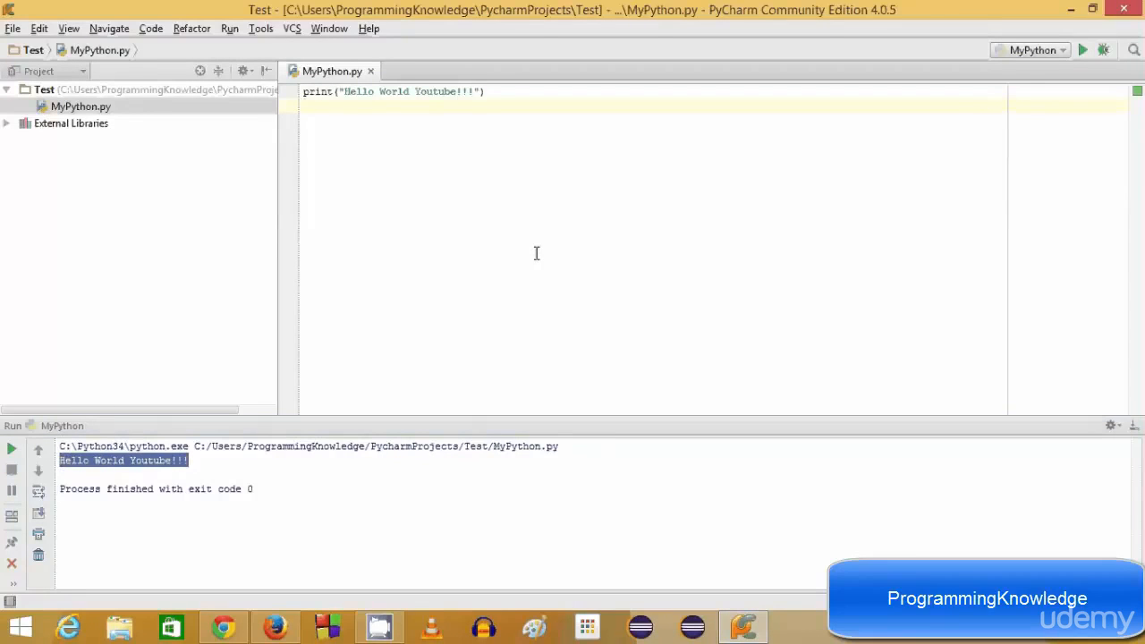